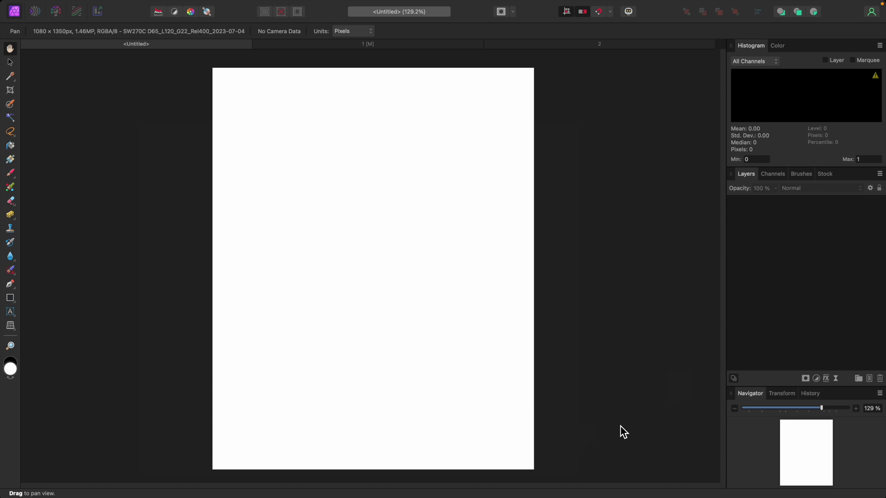
- In the User Interface settings, try a lighter Background Gray Level, set it to full black and close the settings
mouse_move(19, 2)
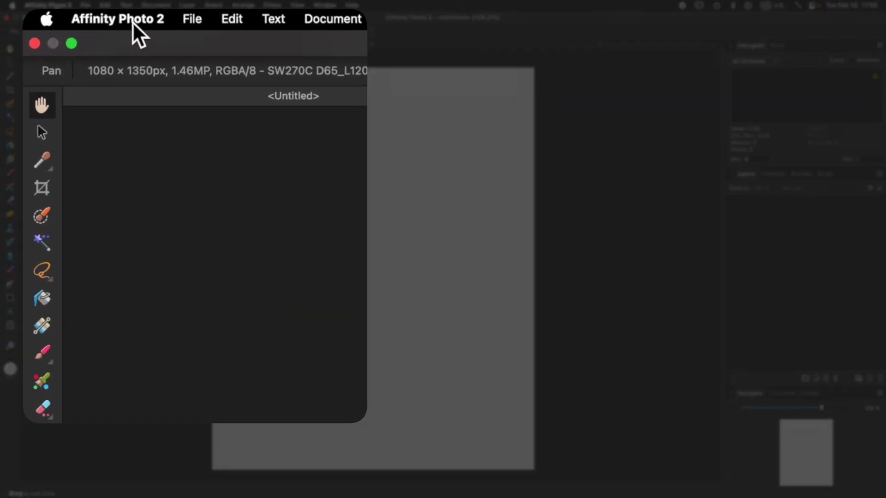
left_click(58, 10)
left_click(152, 236)
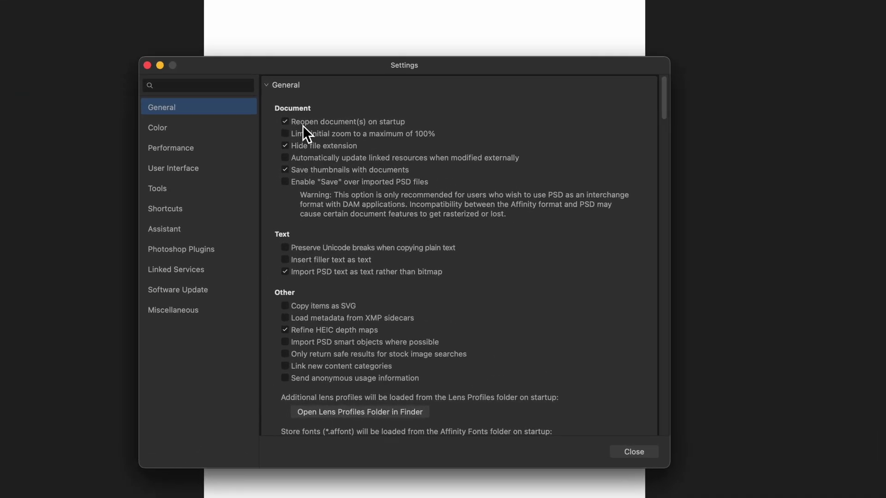
left_click(183, 169)
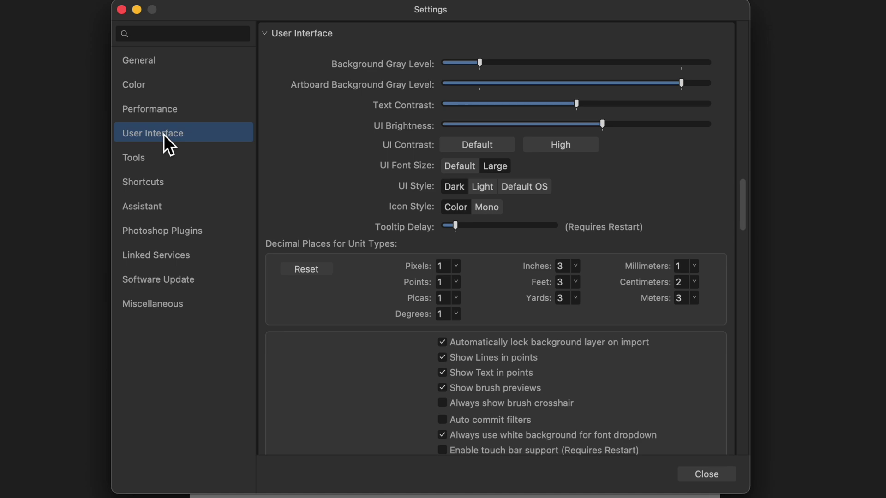
left_click_drag(479, 68, 632, 80)
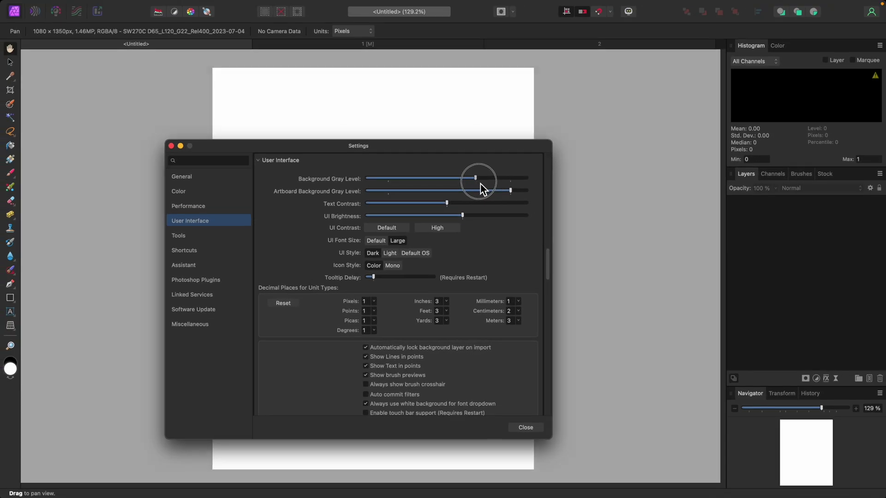
left_click_drag(479, 183, 365, 184)
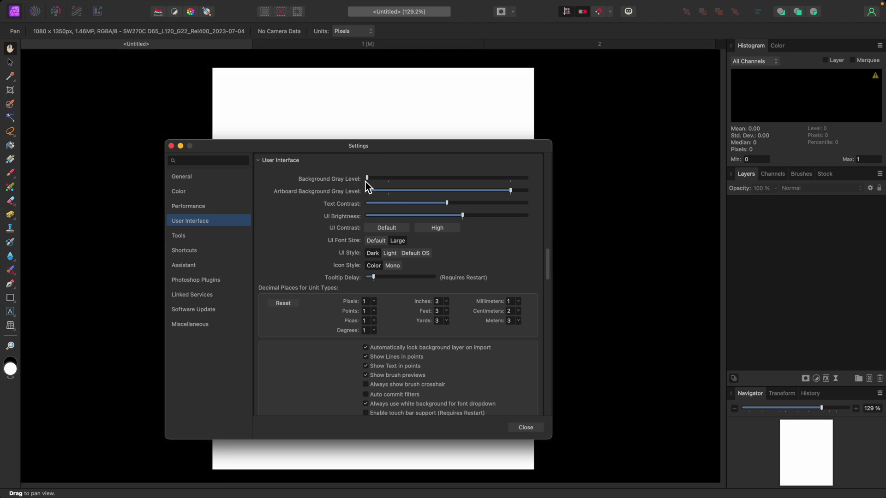
left_click(535, 427)
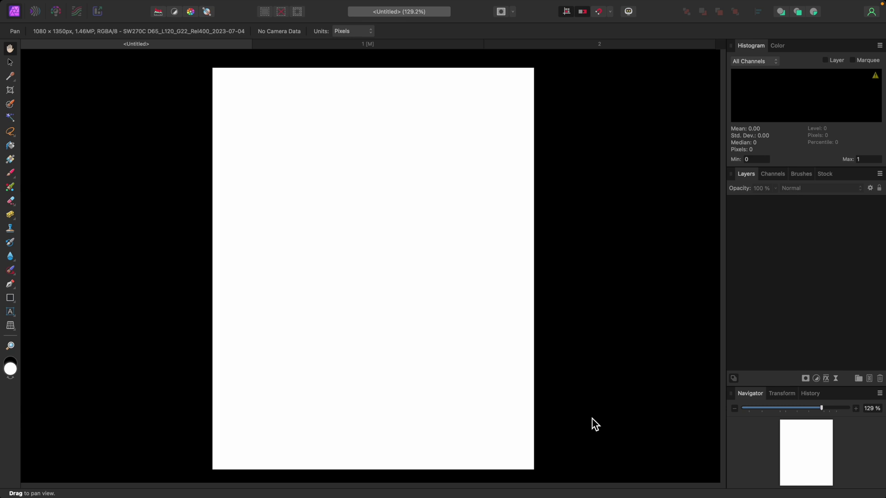
- Switch to the portrait document "1" and set the workspace's Background Gray Level to a middle gray
left_click(383, 45)
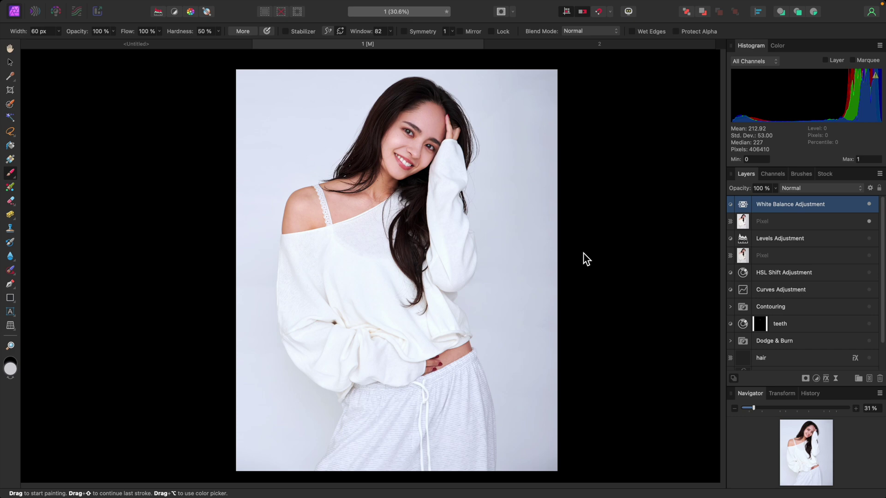
key("super+comma")
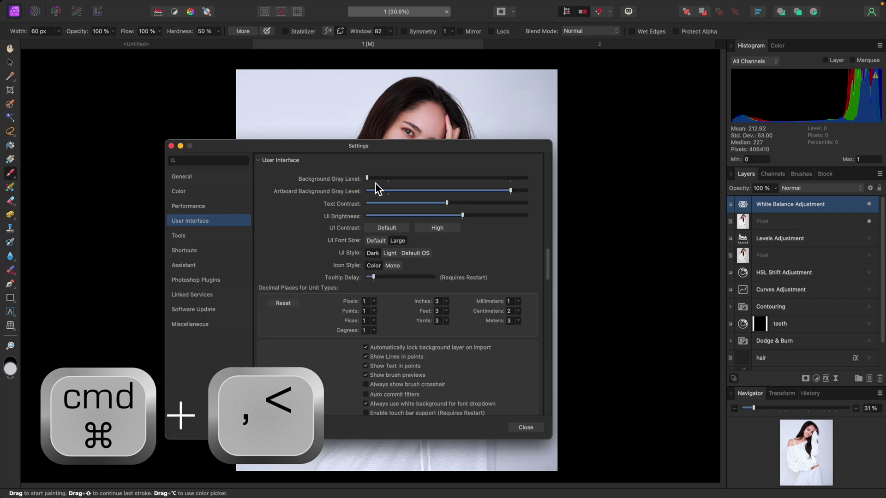
left_click_drag(369, 181, 451, 184)
left_click(526, 427)
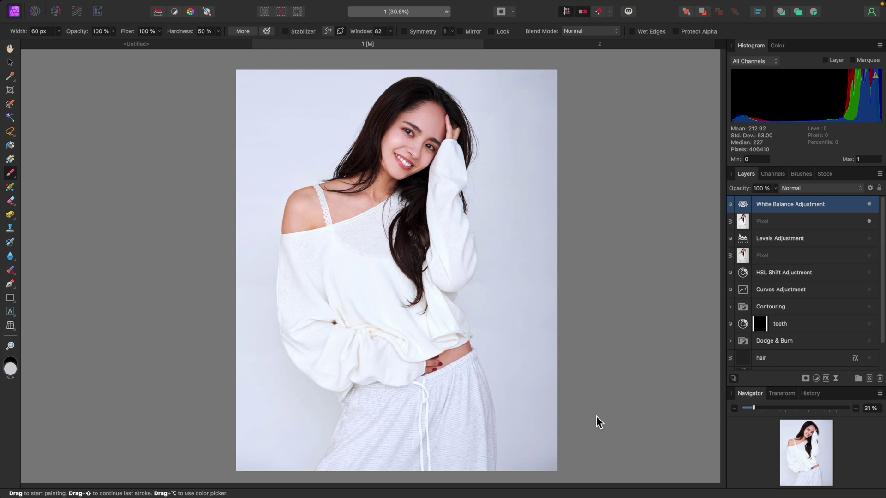
- Set the workspace's Background Gray Level to a very light gray and close the settings
key("super+comma")
left_click_drag(450, 180, 509, 182)
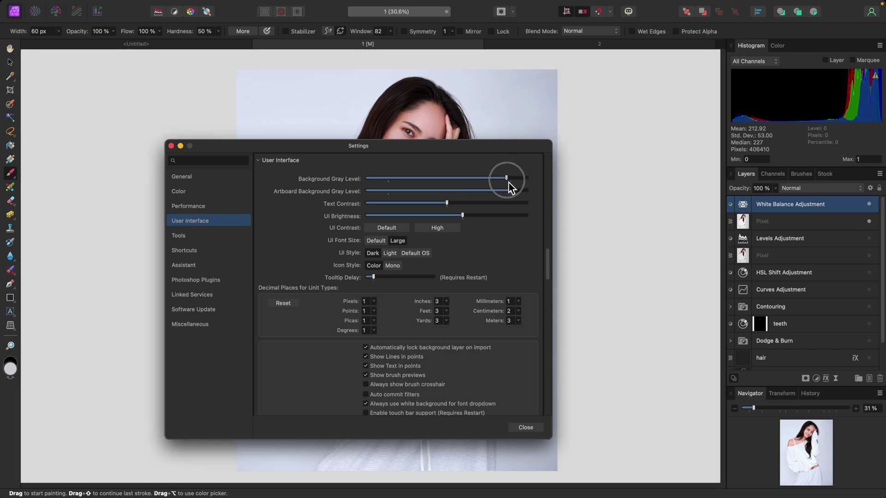
left_click(171, 145)
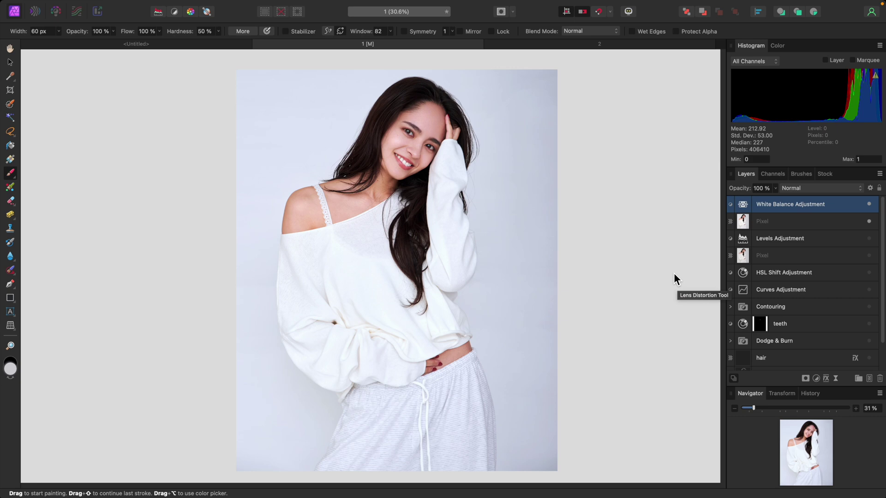
- Reset the White Balance Adjustment layer to 0% white balance and 0% tint
double_click(797, 206)
double_click(743, 204)
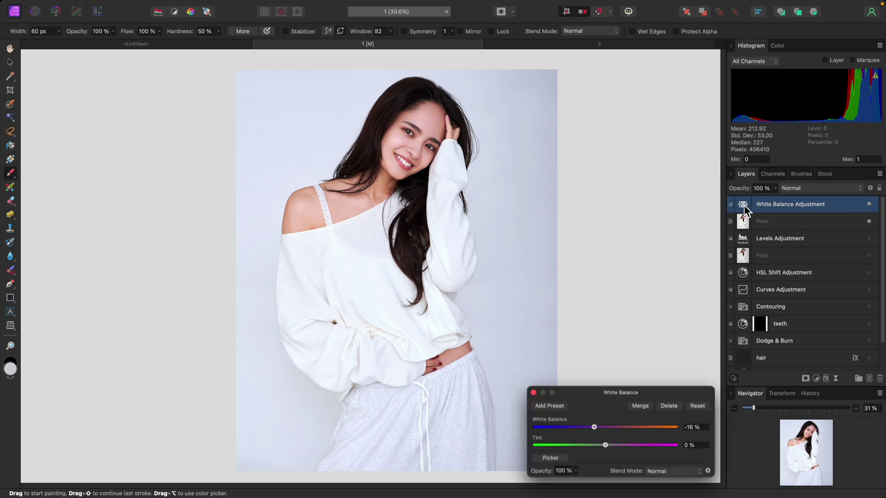
left_click(697, 406)
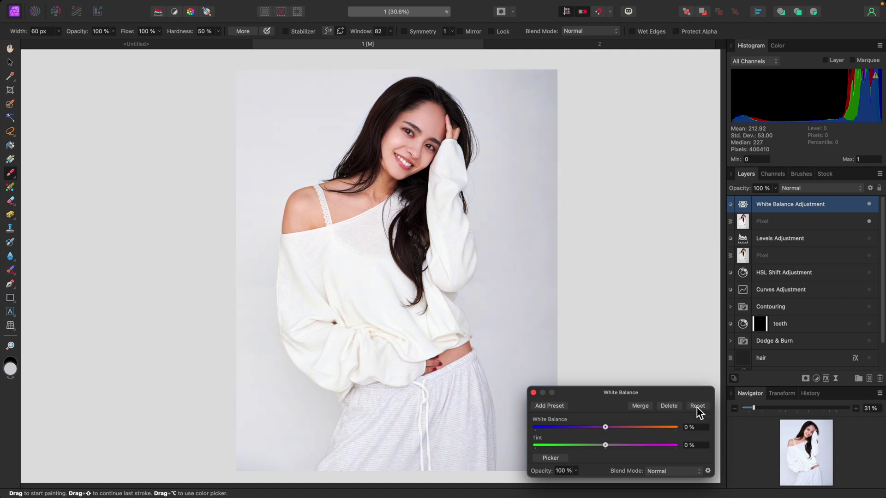
left_click(533, 393)
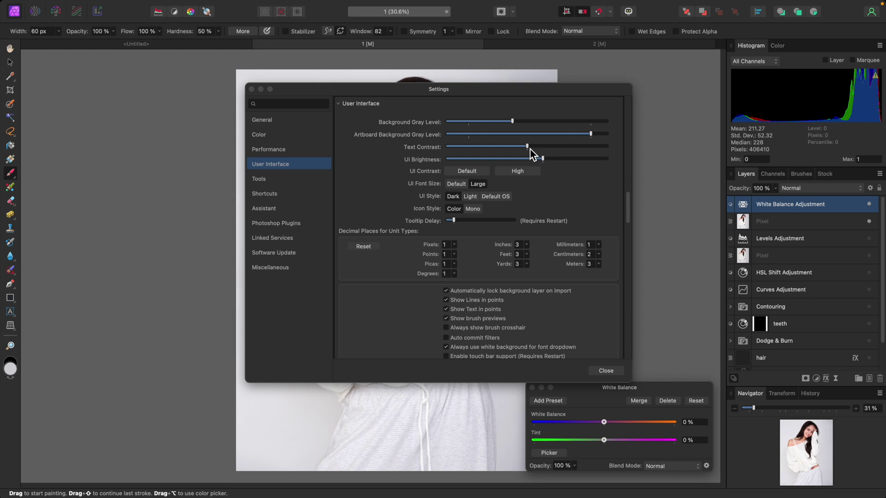
- In the User Interface settings, try the highest and lowest Text Contrast, and set it to about 70 percent of its range
left_click_drag(530, 148, 633, 154)
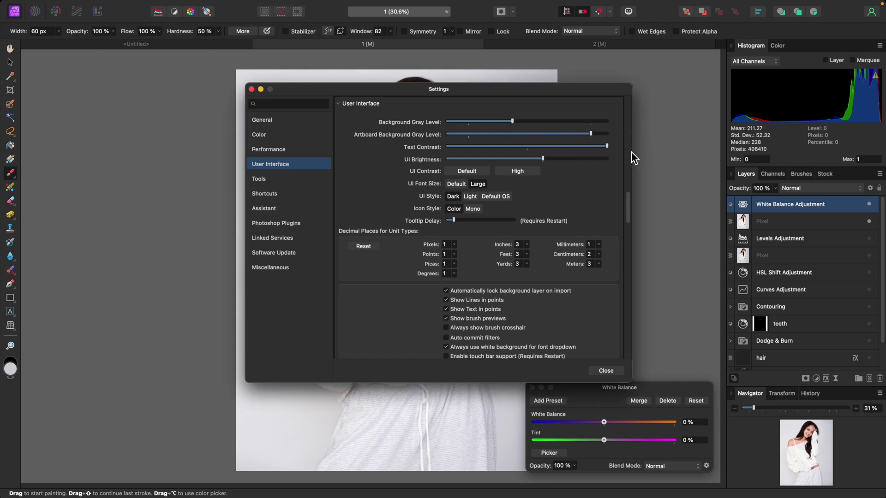
left_click_drag(607, 146, 421, 154)
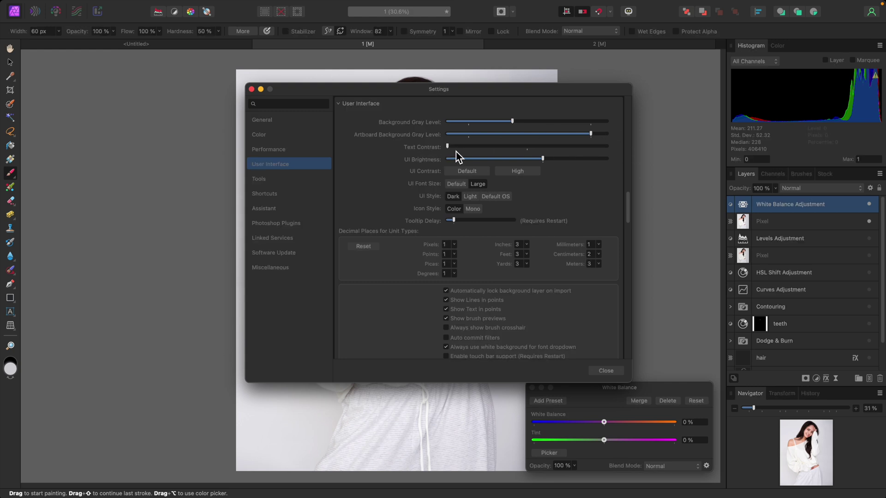
left_click_drag(452, 146, 563, 151)
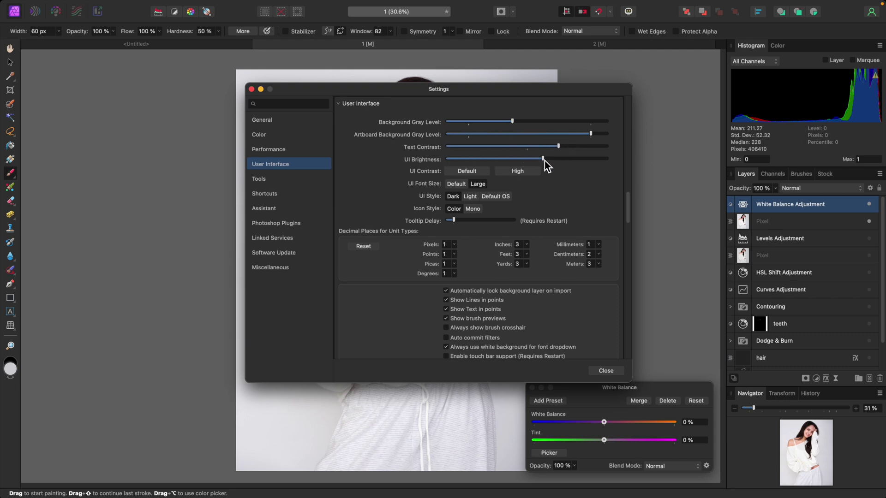
- Try the lowest UI Brightness with the highest Text Contrast, and bring both back to more moderate levels
left_click_drag(547, 160, 425, 164)
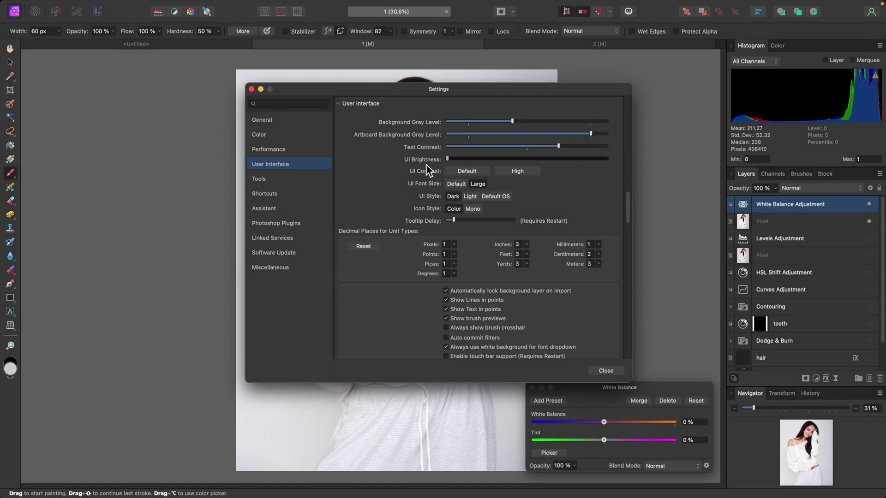
left_click_drag(560, 146, 622, 148)
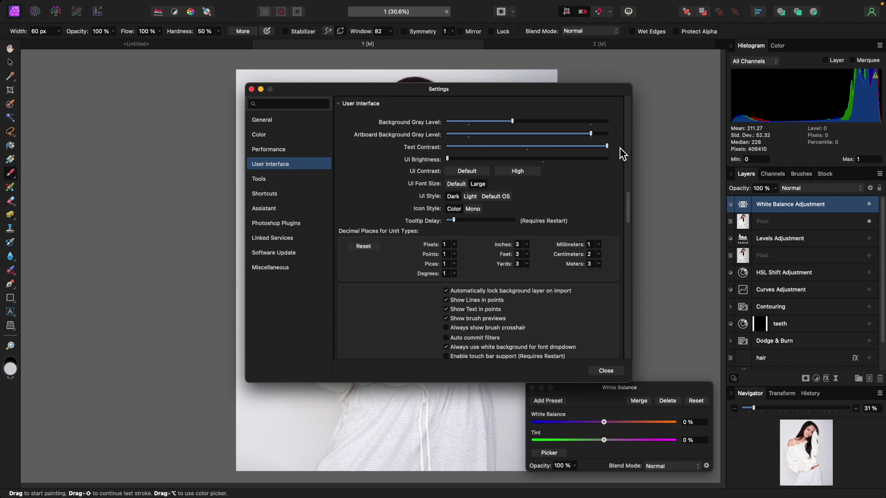
left_click_drag(607, 147, 551, 146)
left_click_drag(450, 160, 520, 166)
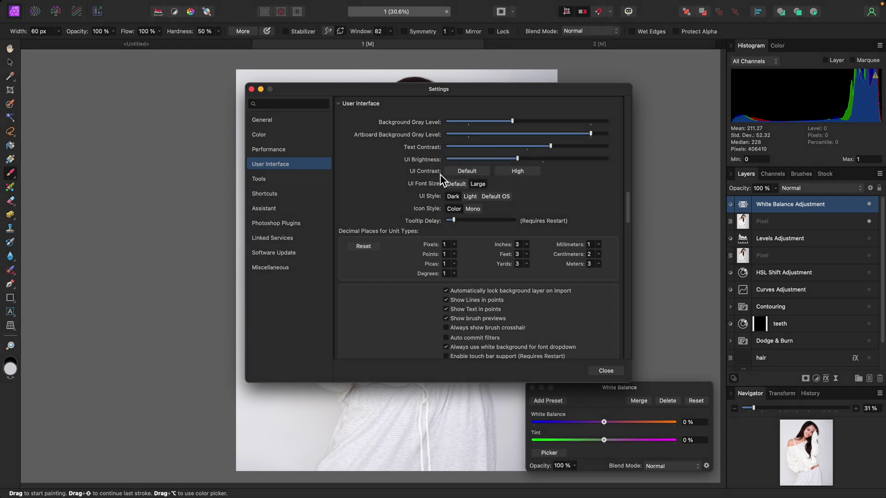
- Apply High UI Contrast, and fine-tune Text Contrast to almost three quarters and UI Brightness to slightly below the middle
left_click(514, 175)
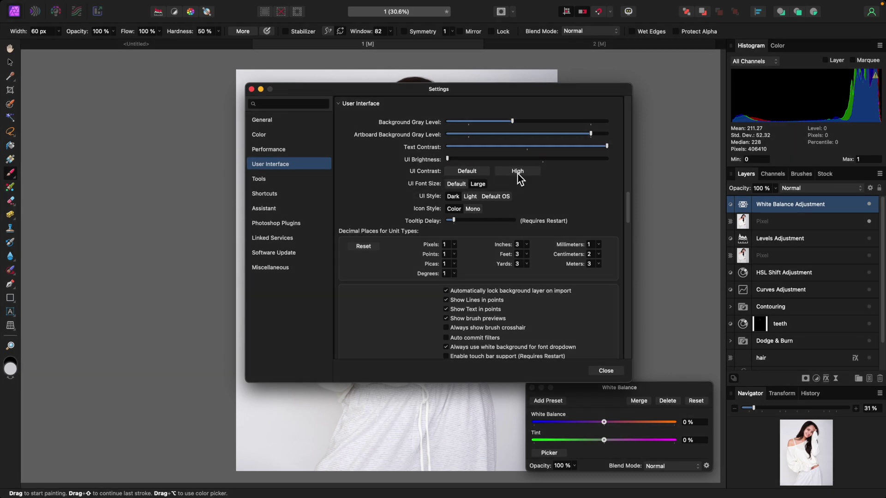
left_click_drag(584, 146, 563, 147)
left_click_drag(511, 162, 514, 161)
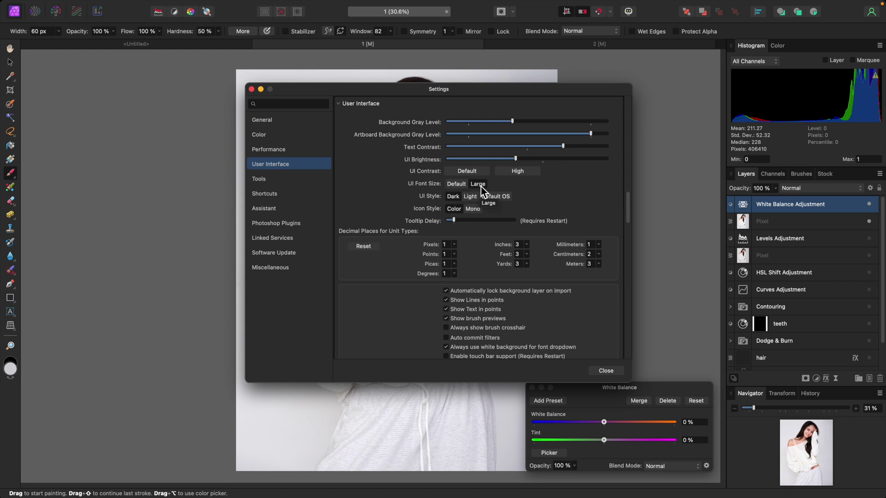
- Preview the Default UI Font Size and set it back to Large
left_click(460, 185)
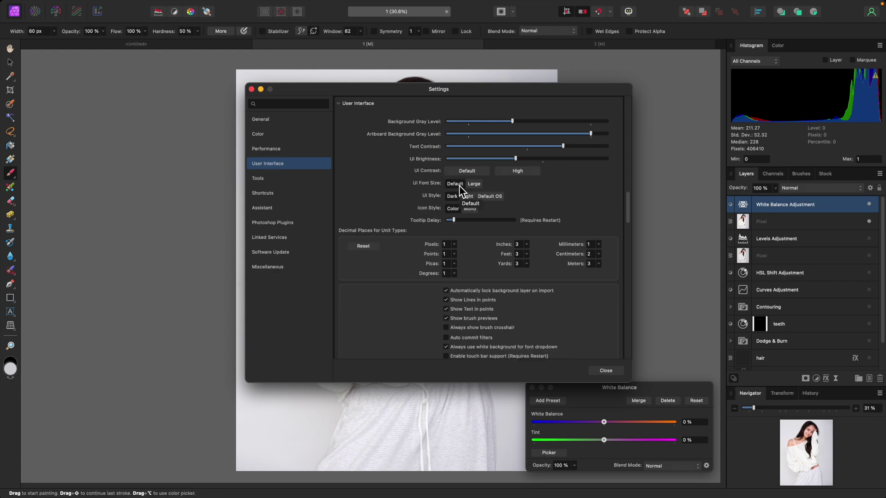
left_click(475, 185)
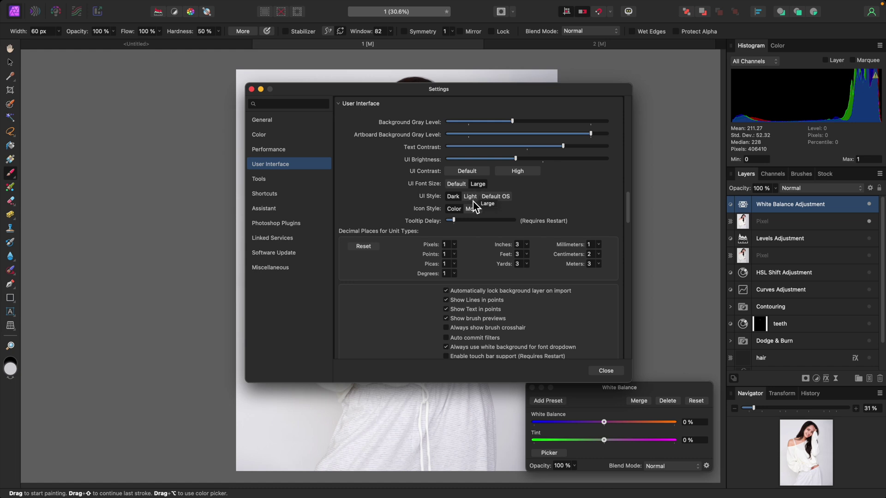
- Preview the Light UI Style, restore the Dark style, and try the Mono icon style
left_click(470, 197)
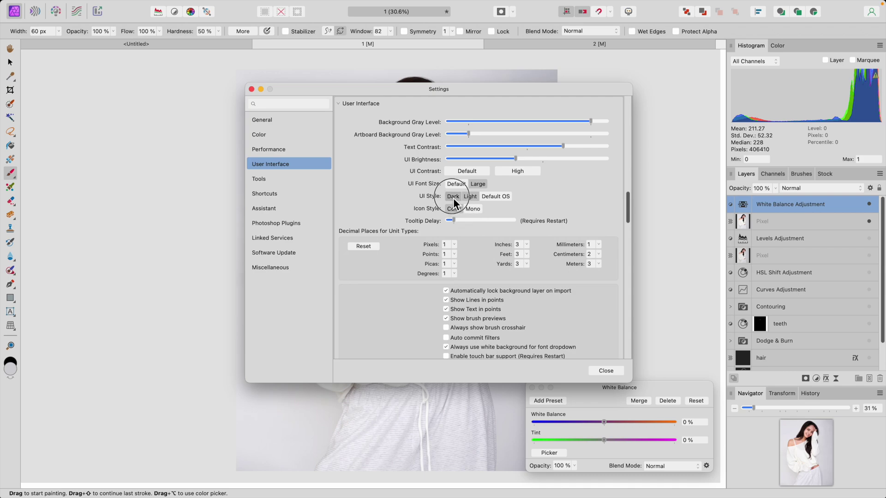
left_click(452, 197)
left_click(472, 209)
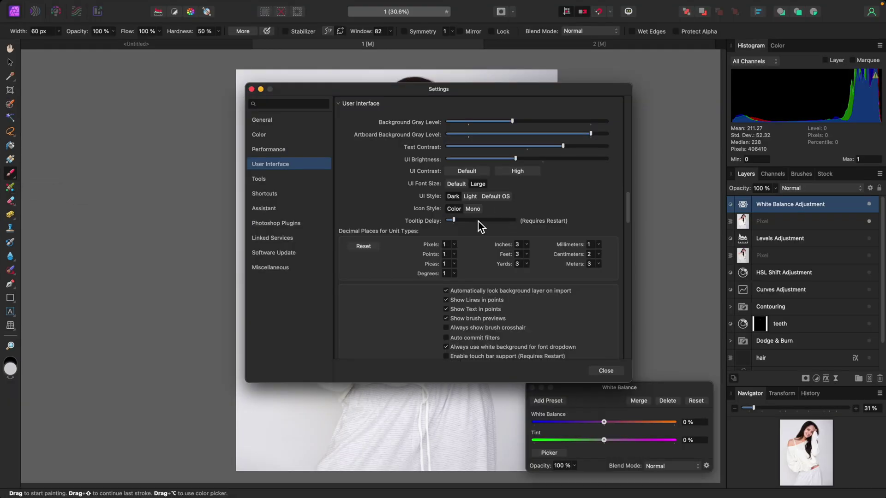
- Select the upper Pixel layer with the Move Tool and set the Tool Handle Size to Large in the Tools settings
left_click(264, 178)
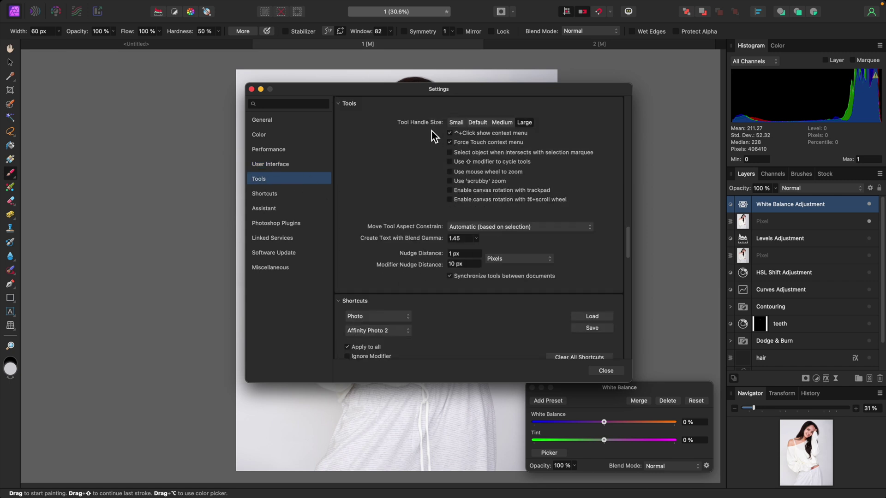
left_click(648, 387)
left_click(532, 387)
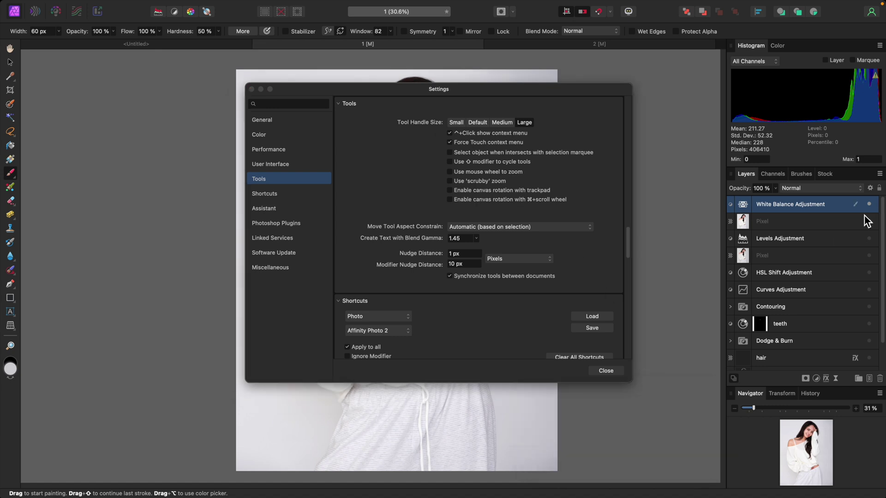
left_click(804, 223)
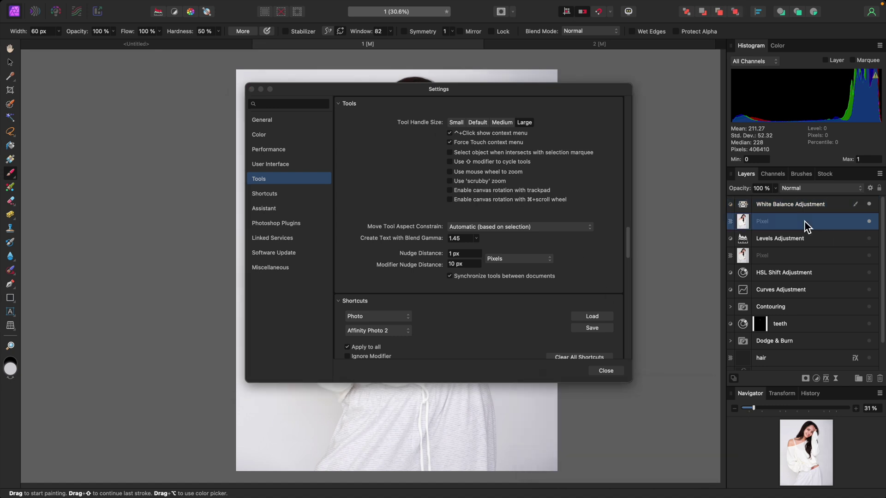
key("v")
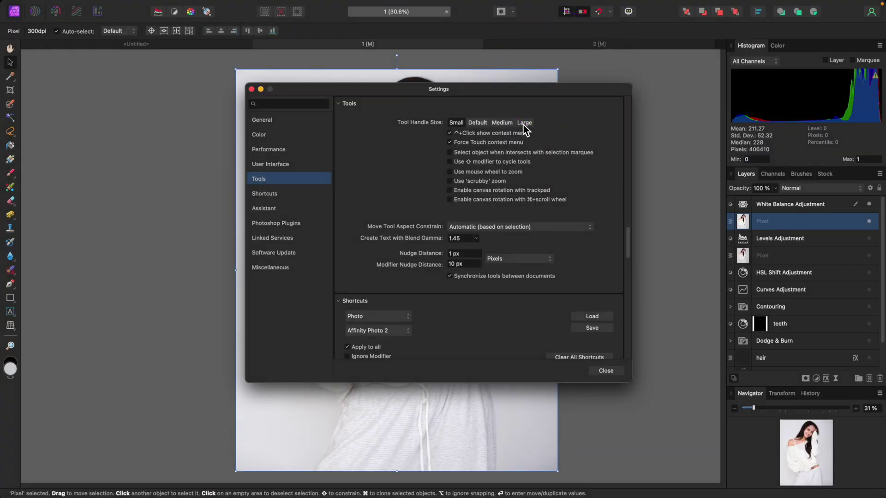
left_click(524, 123)
left_click(558, 70)
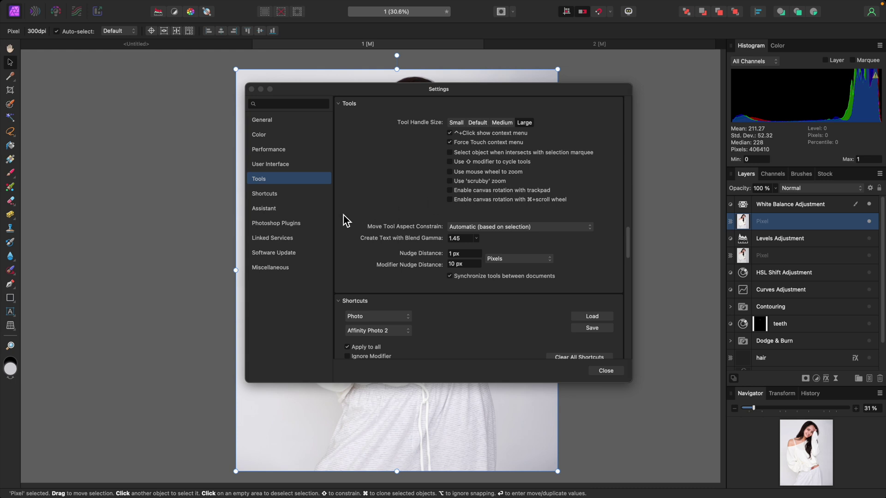
- View the keyboard Shortcuts settings and close the Settings dialog
left_click(276, 197)
left_click(277, 197)
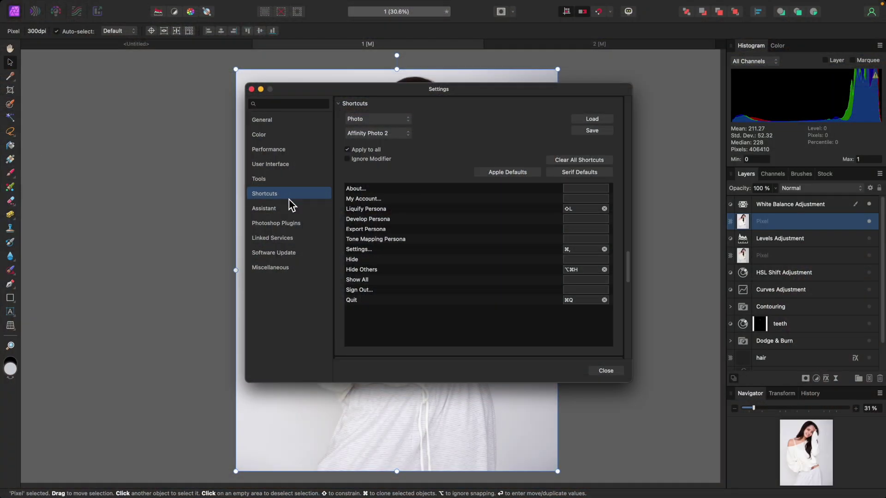
left_click(606, 371)
- Remove the Dodge/Burn/Sponge group and the Undo Brush Tool from the tools panel, and move the Rectangle group above the Pen group
key("b")
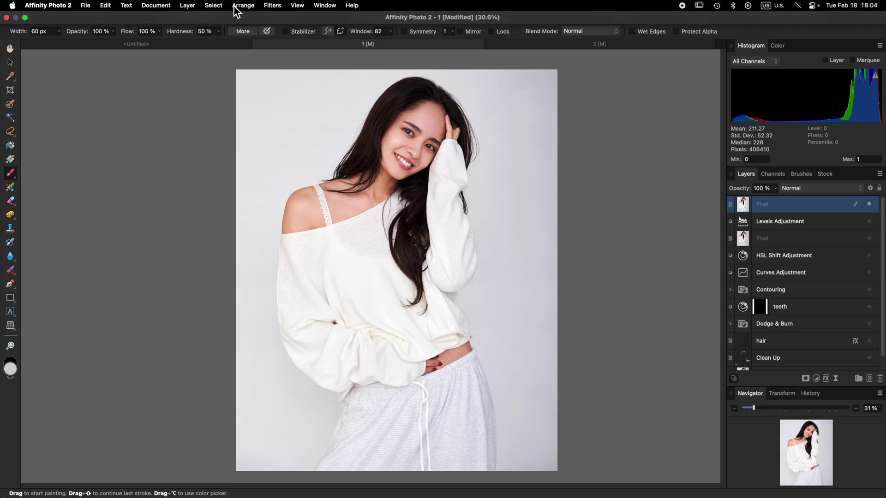
left_click(298, 6)
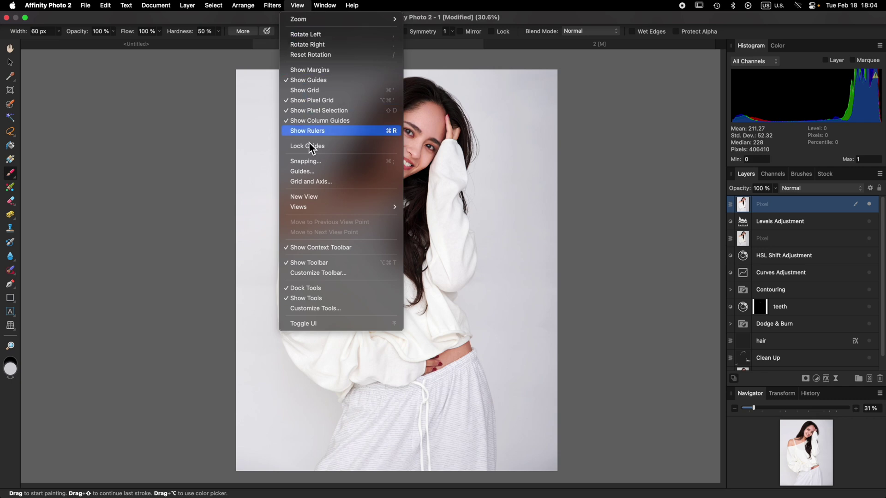
left_click(336, 309)
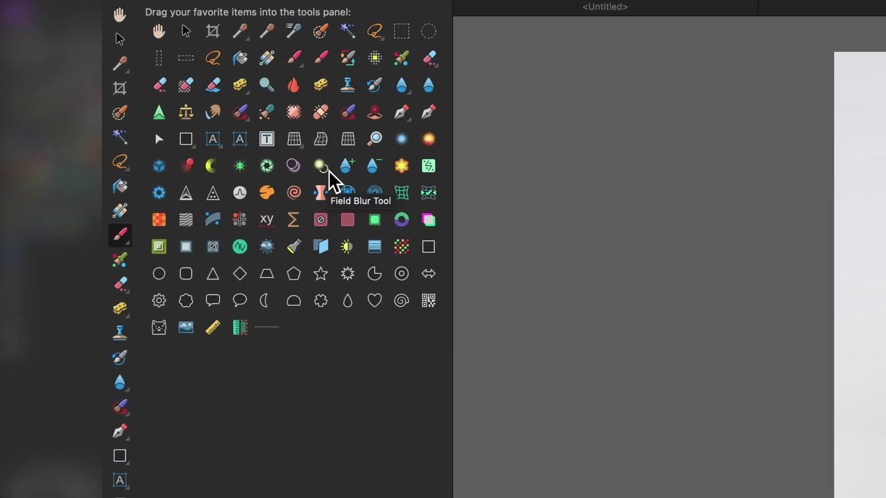
mouse_move(329, 171)
left_mouse_down()
mouse_move(130, 156)
mouse_move(326, 178)
left_mouse_up()
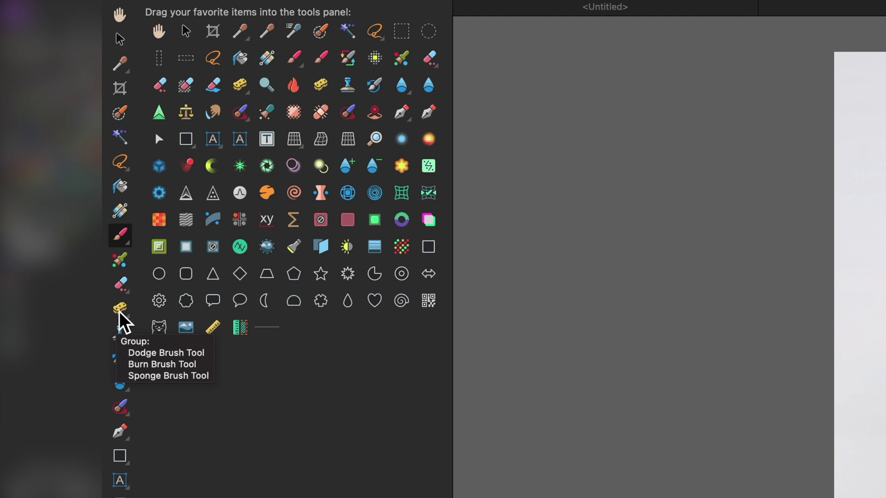
mouse_move(121, 318)
left_mouse_down()
mouse_move(159, 317)
mouse_move(336, 354)
left_mouse_up()
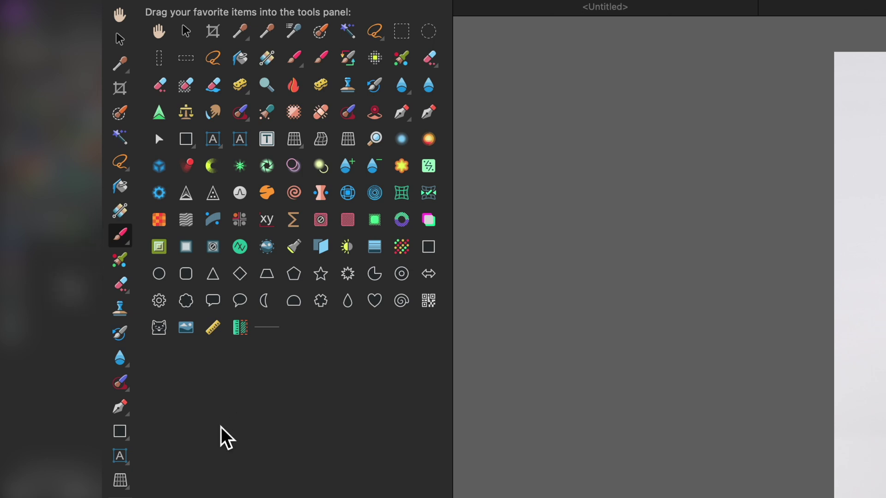
left_click_drag(119, 435, 120, 409)
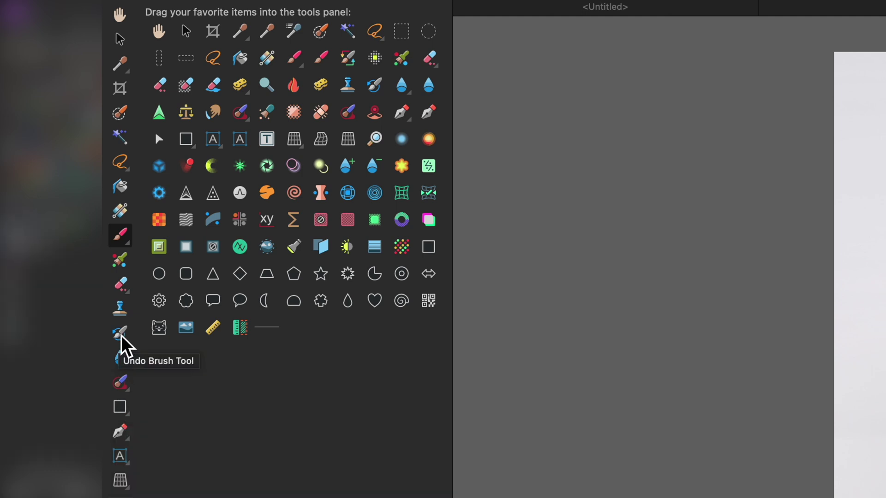
mouse_move(122, 337)
left_mouse_down()
mouse_move(203, 346)
mouse_move(340, 340)
mouse_move(331, 346)
left_mouse_up()
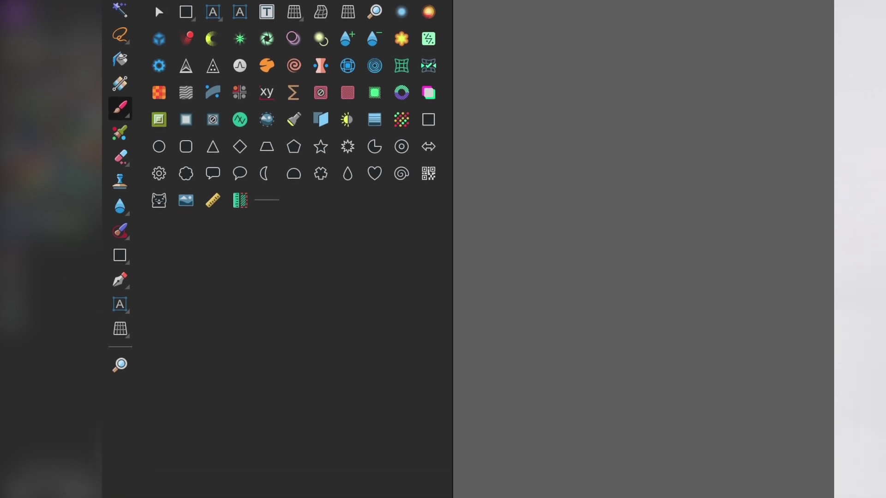
- Preview the tools panel in three columns and settle on 2 for the Number of Columns
left_click(279, 456)
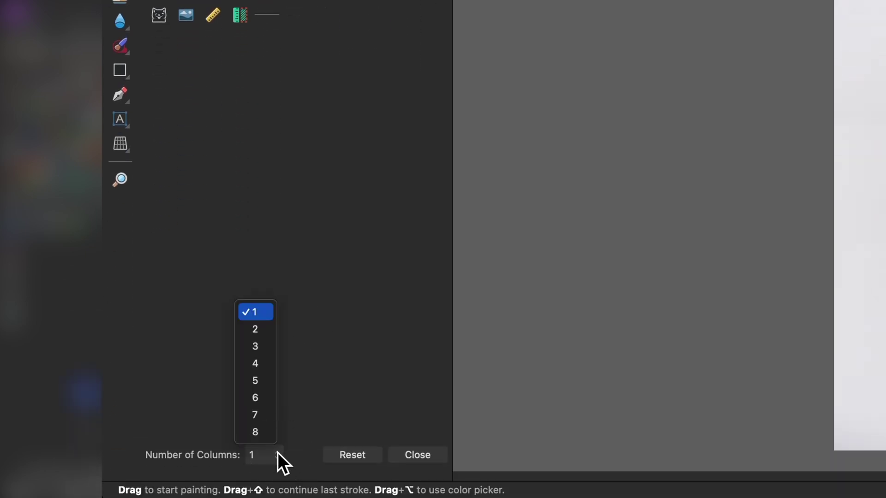
left_click(269, 336)
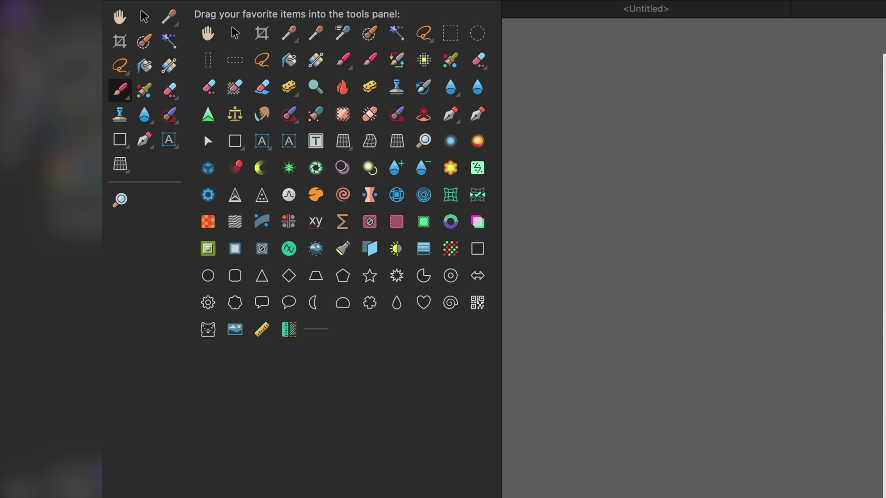
left_click(180, 484)
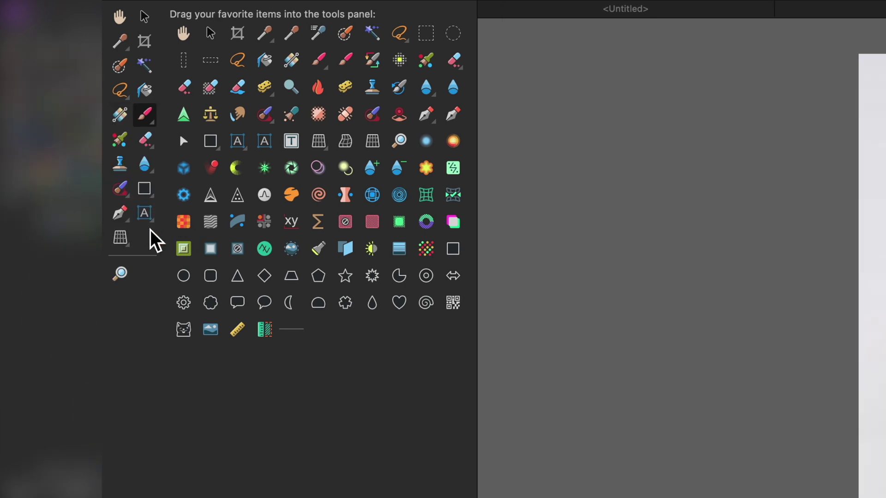
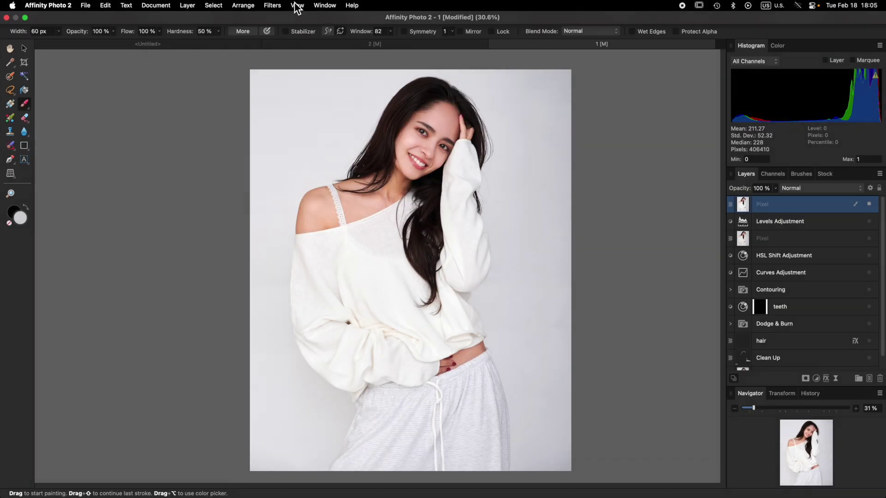
- Replace the Paint Brush group in the tools panel with the single Paint Brush Tool, placed beside the Selection Brush Tool
left_click(297, 6)
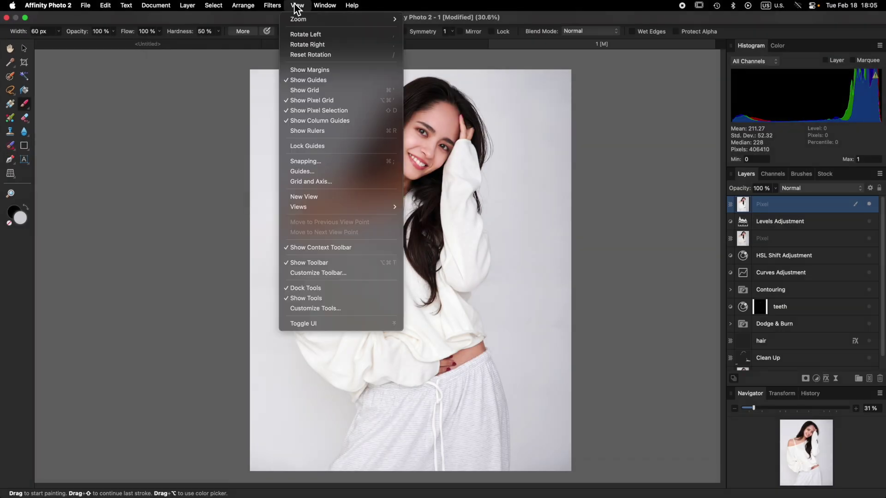
left_click(324, 313)
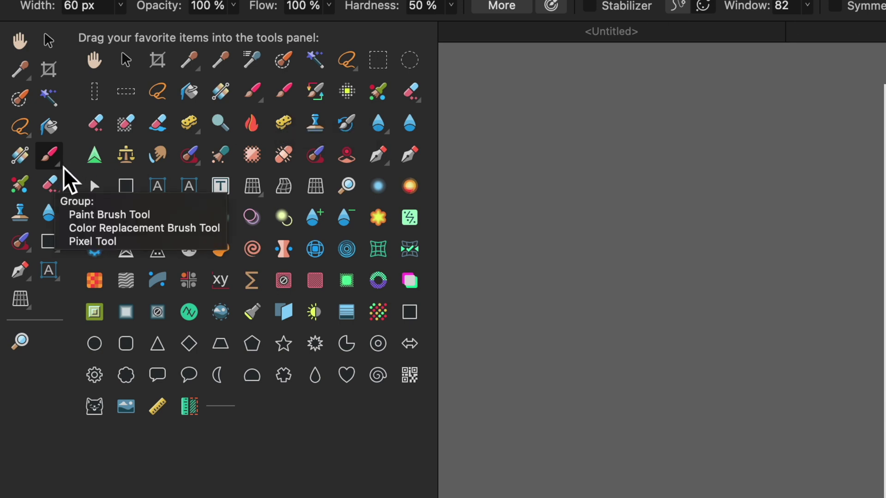
mouse_move(50, 157)
left_mouse_down()
mouse_move(273, 393)
mouse_move(286, 434)
left_mouse_up()
left_click_drag(288, 93, 52, 97)
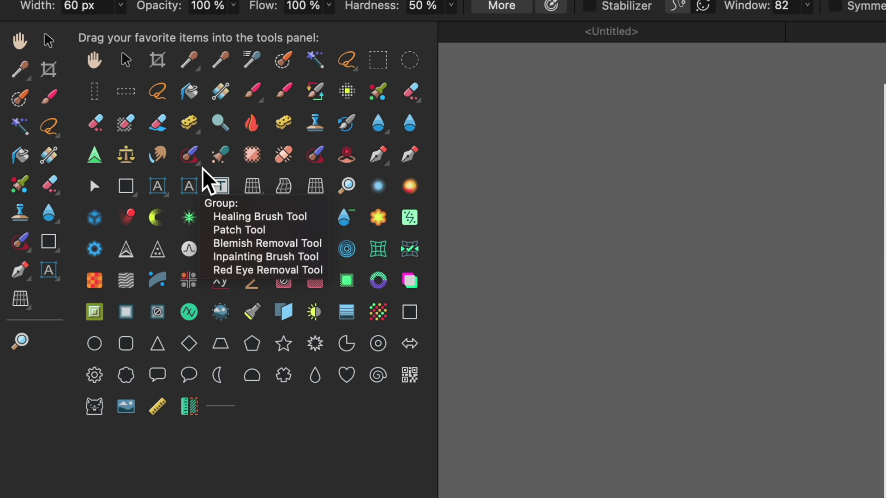
- Place the Inpainting Brush and Clone Brush tools in the row below the Paint Brush Tool, and remove the Flood Select Tool
mouse_move(203, 168)
left_mouse_down()
mouse_move(35, 263)
mouse_move(25, 251)
mouse_move(41, 247)
mouse_move(259, 454)
left_mouse_up()
mouse_move(320, 158)
left_mouse_down()
mouse_move(346, 162)
mouse_move(134, 134)
mouse_move(28, 128)
mouse_move(24, 139)
left_mouse_up()
mouse_move(52, 221)
left_mouse_down()
mouse_move(60, 134)
mouse_move(51, 131)
left_mouse_up()
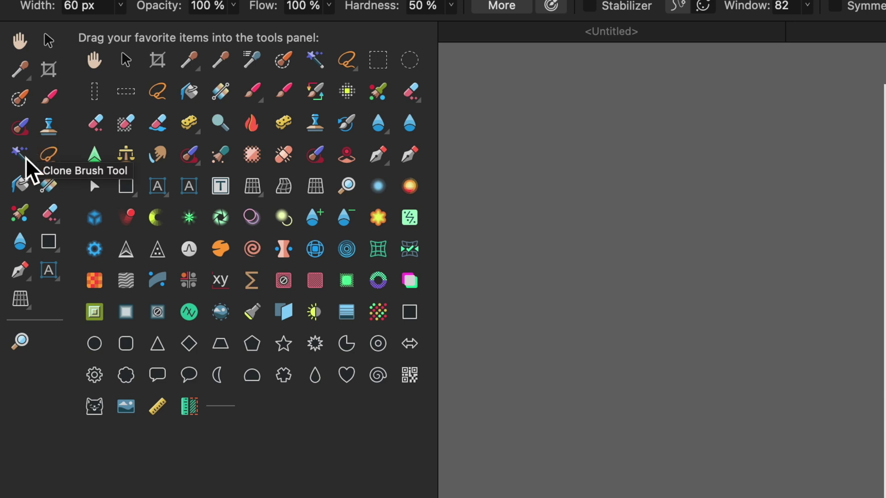
left_click_drag(22, 158, 312, 468)
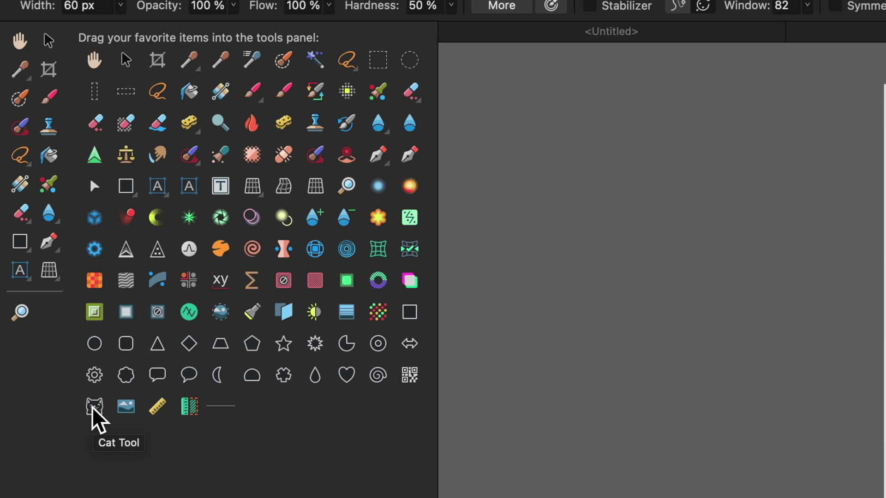
- Add the Cat Tool to the end of the tools panel and test it with a large cat shape over the photo, undoing the shape
left_click_drag(92, 408, 40, 323)
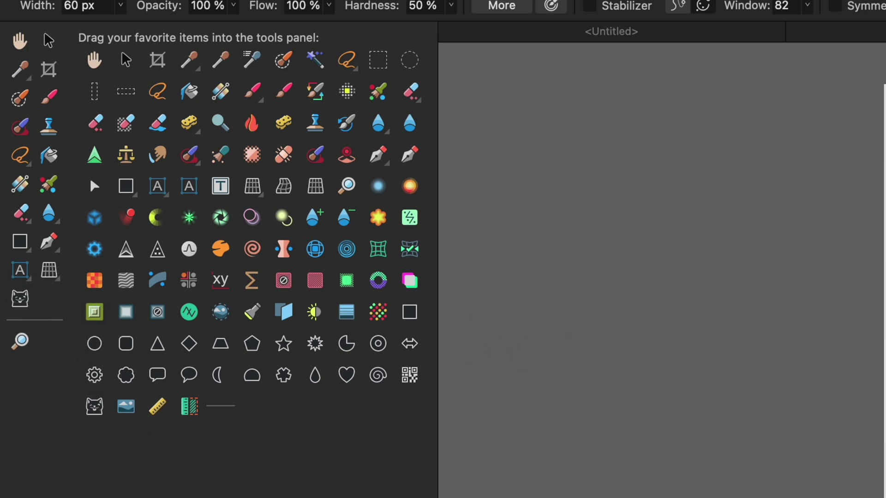
key("Return")
left_click(19, 299)
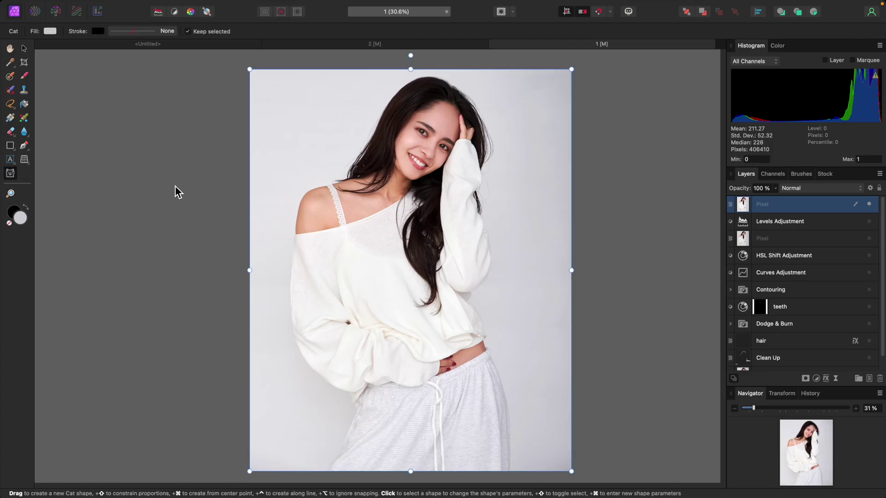
left_click_drag(301, 113, 509, 323)
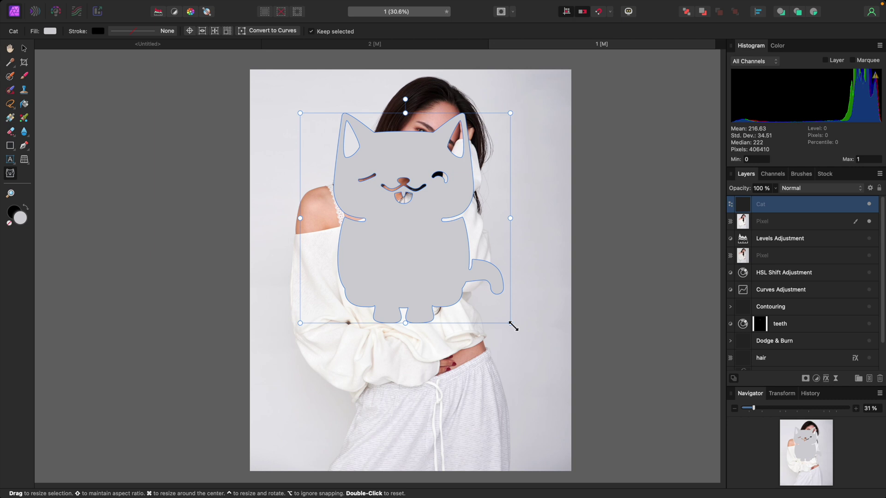
key("Escape")
key("super+z")
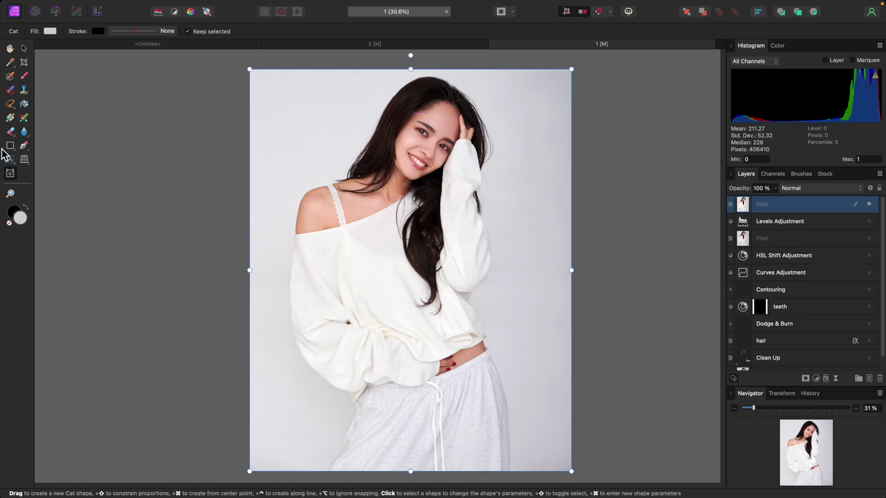
- Remove the Cat Tool from the tools panel and replace the Rectangle group with separate Rectangle and Ellipse tools
mouse_move(524, 4)
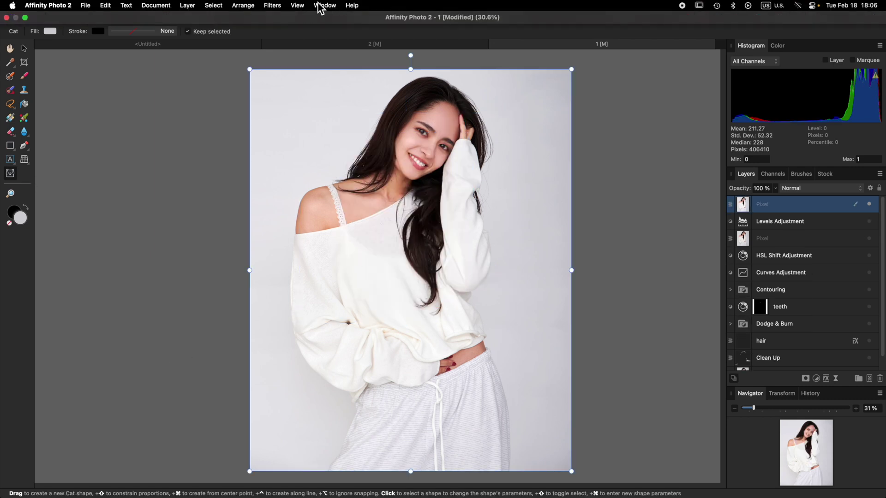
left_click(297, 5)
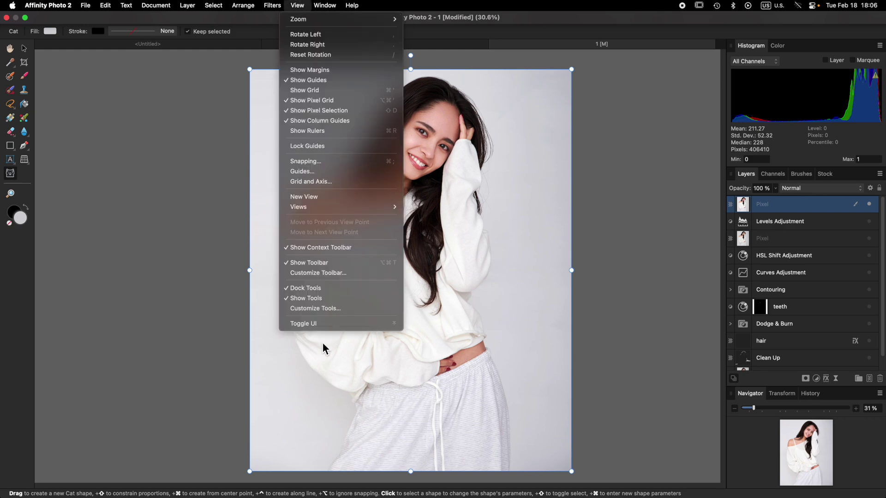
left_click(323, 309)
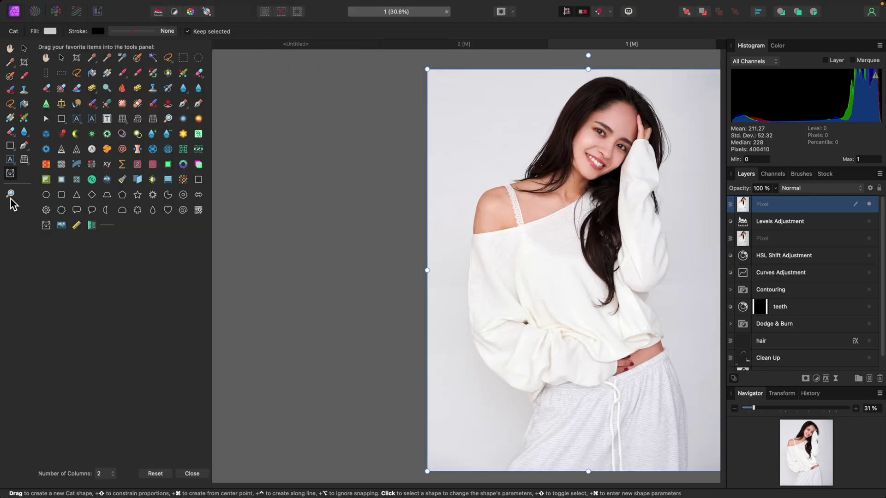
left_click_drag(14, 180, 174, 251)
key("Return")
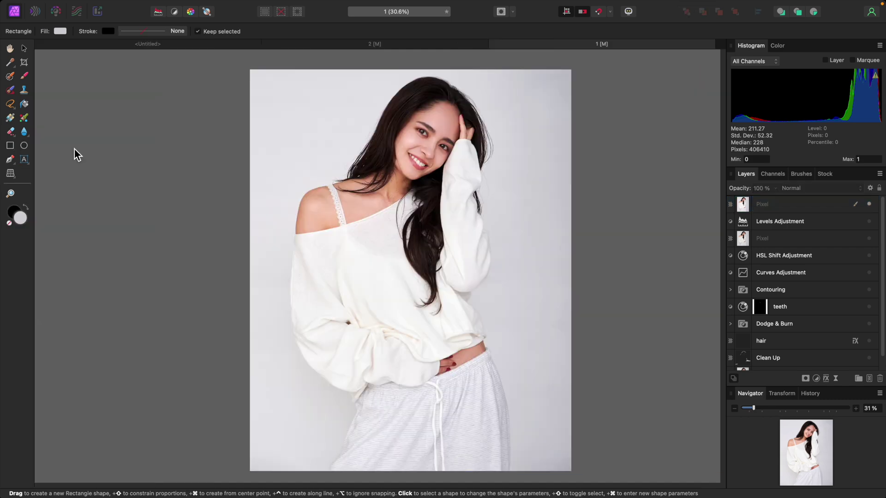
- Undock the tools panel and float it over the canvas near the photo
mouse_move(300, 6)
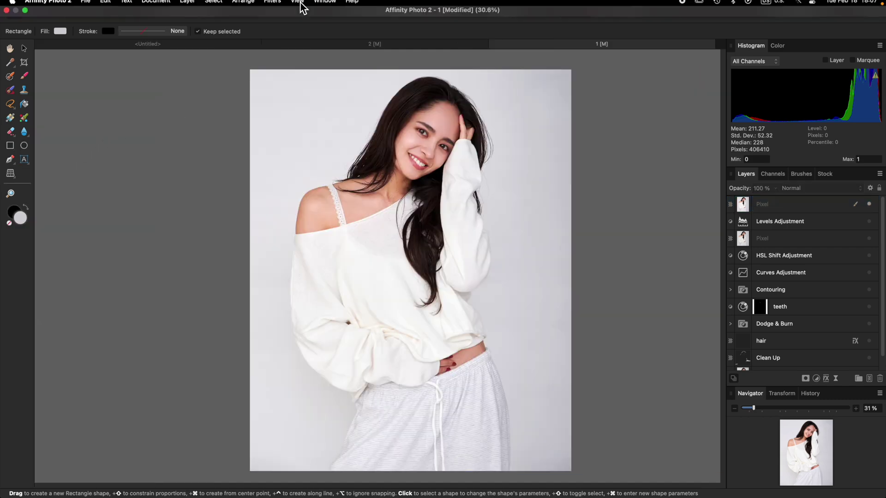
left_click(298, 5)
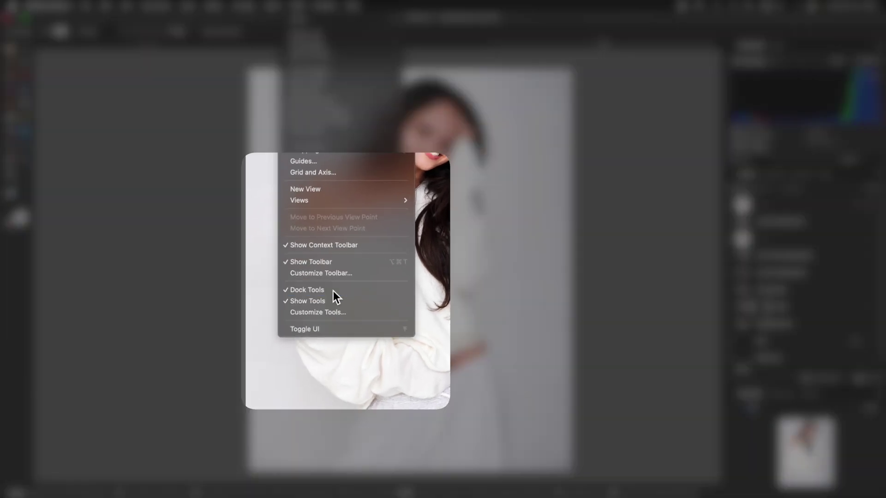
left_click(348, 297)
left_click_drag(36, 81, 566, 79)
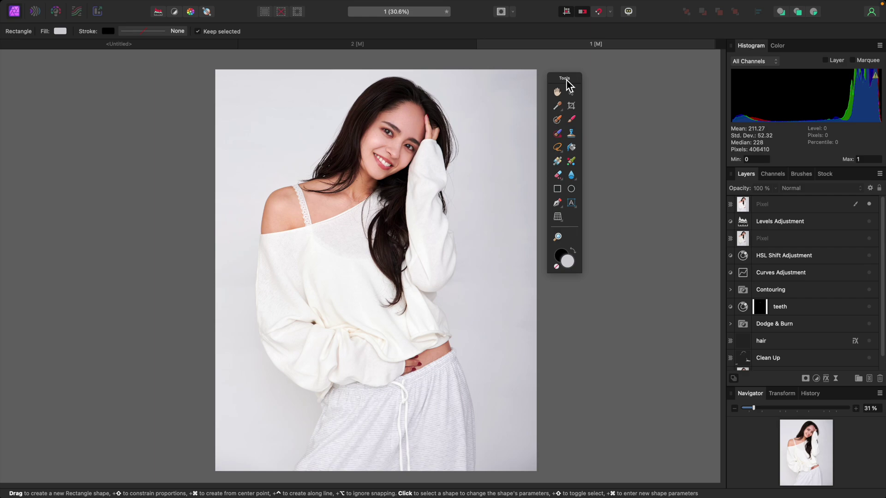
left_click_drag(566, 79, 515, 85)
- Zoom in on the face to 100%, move the floating tools panel beside the hair, and fit the whole photo in view again
key("super+equal")
key("super+equal")
scroll(403, 207, "up", 10)
key("super+equal")
left_click_drag(513, 84, 134, 65)
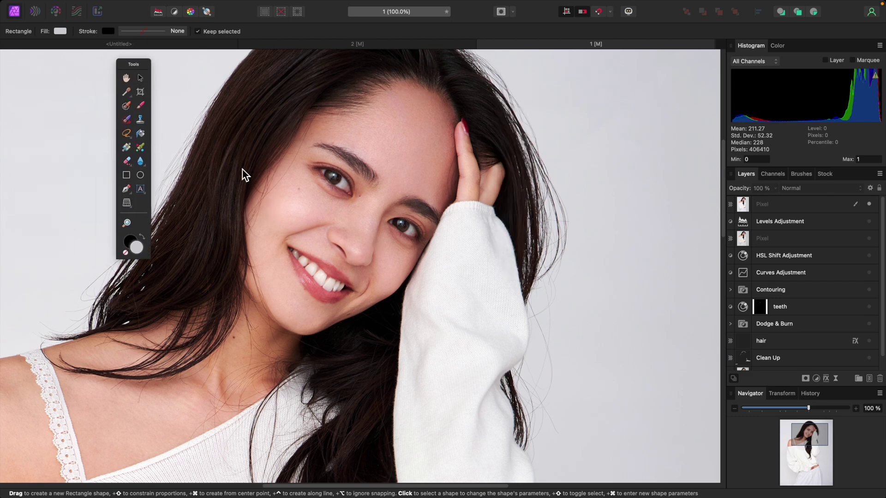
key("super+0")
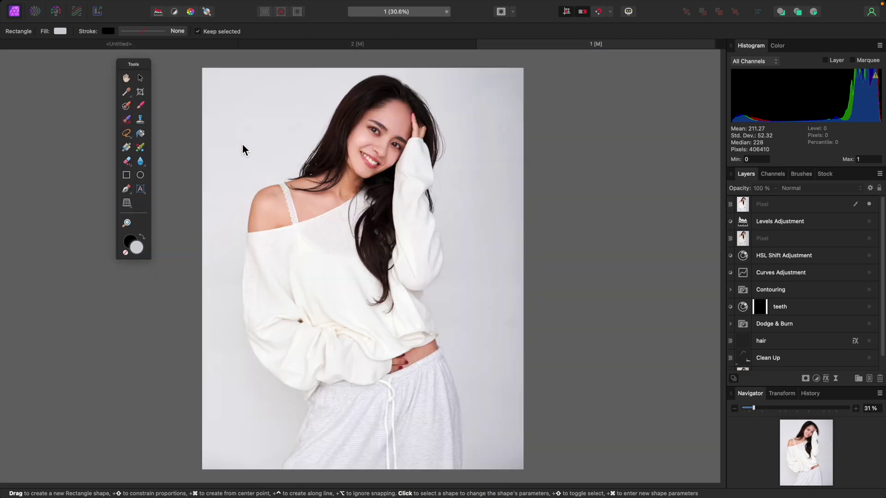
- Dock the floating tools panel back at the edge of the workspace
mouse_move(284, 8)
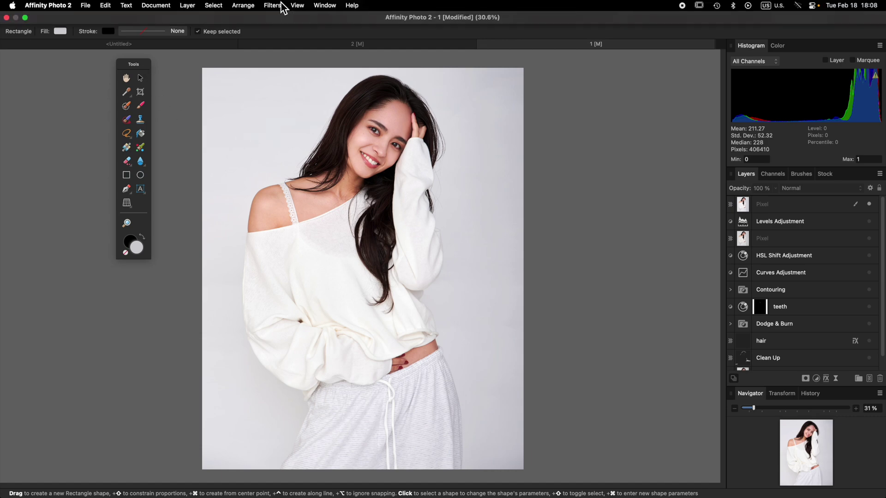
left_click(307, 5)
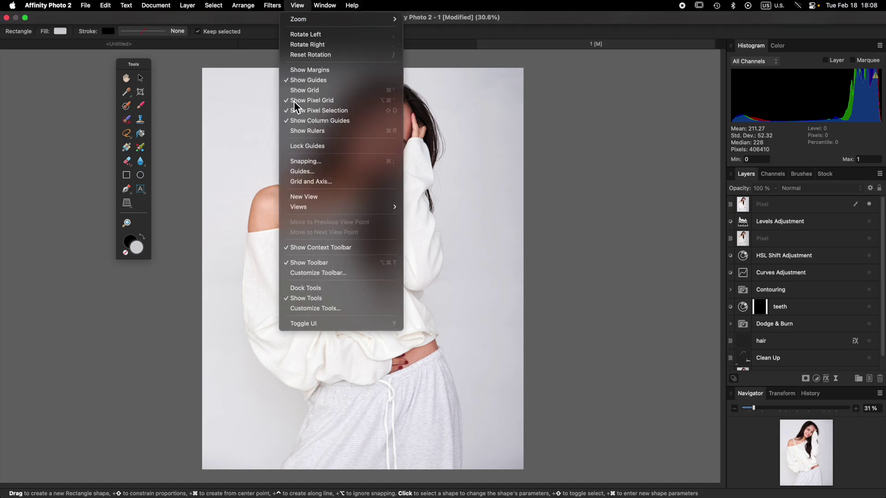
left_click(320, 291)
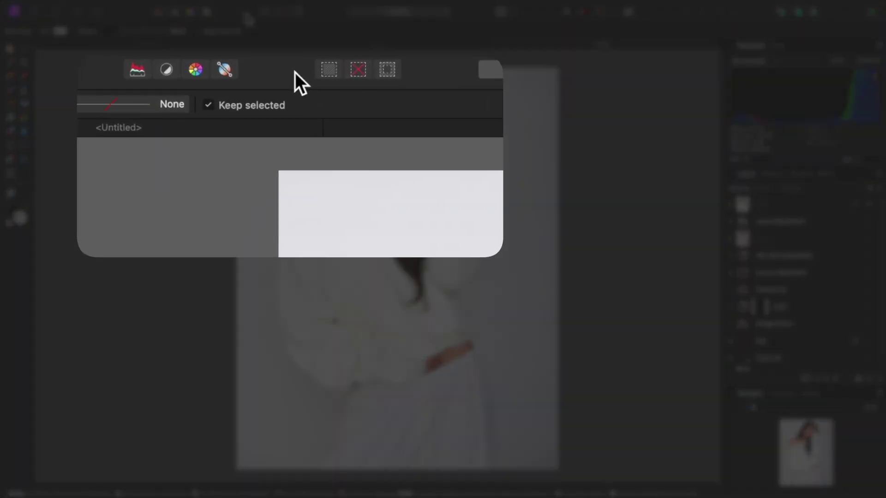
- Open toolbar customization, look through the available items, and remove the auto enhancement group (Auto Levels, Contrast, Colors, White Balance) from the toolbar
right_click(246, 13)
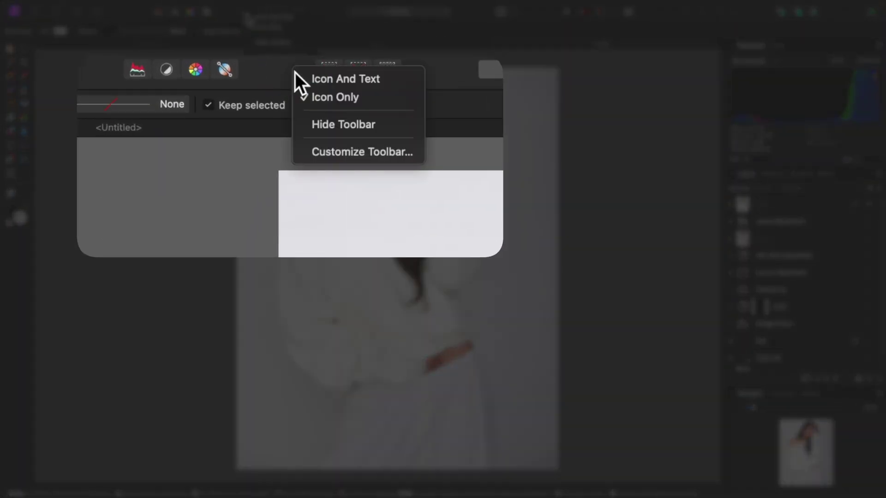
left_click(360, 157)
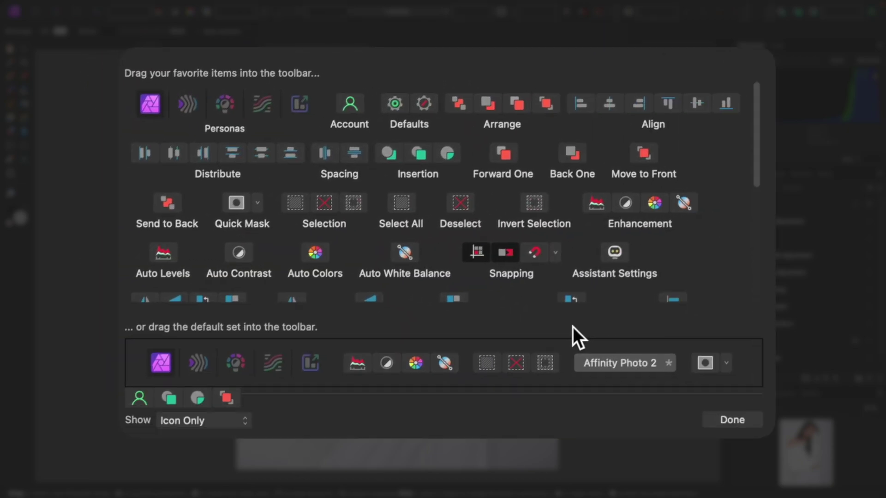
scroll(561, 277, "down", 10)
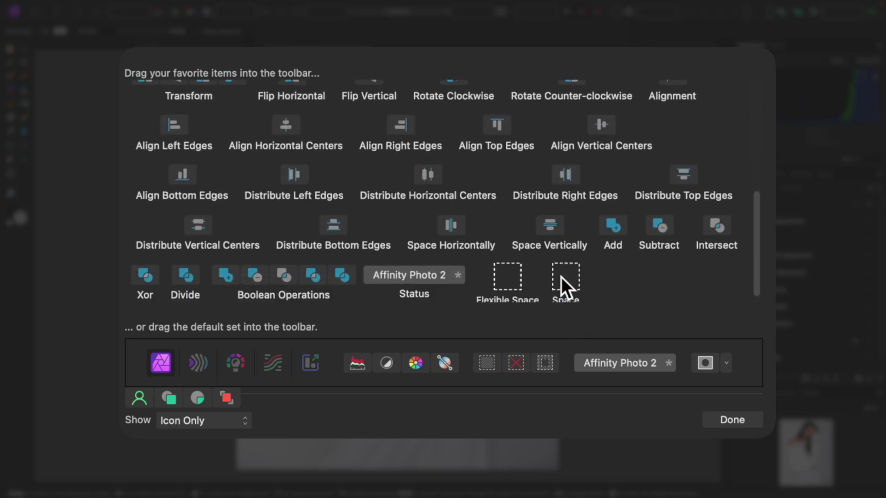
scroll(560, 277, "up", 10)
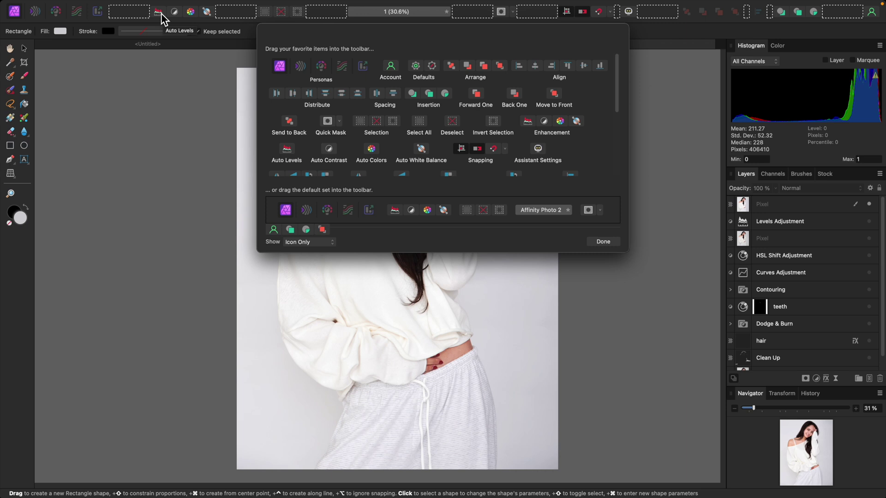
left_click_drag(161, 15, 198, 91)
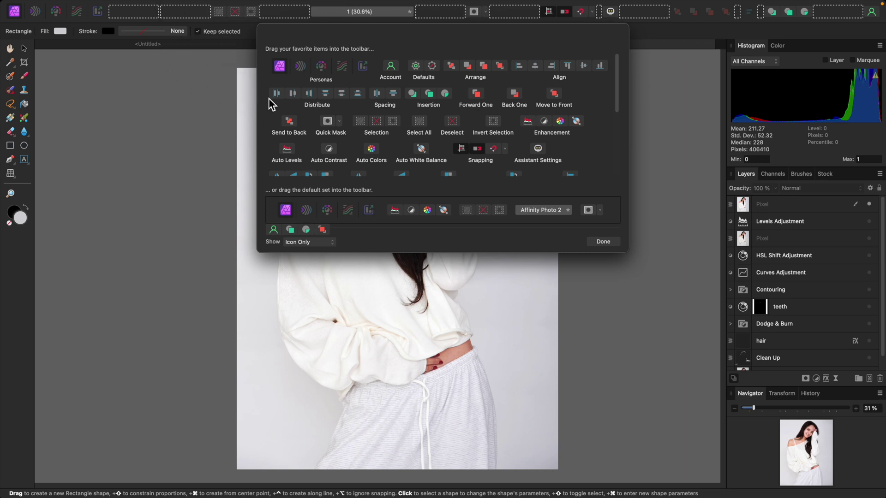
- Add Flip Horizontal and Flip Vertical to the toolbar just before the snapping controls, and finish customizing the toolbar
scroll(471, 141, "down", 1)
scroll(470, 141, "down", 8)
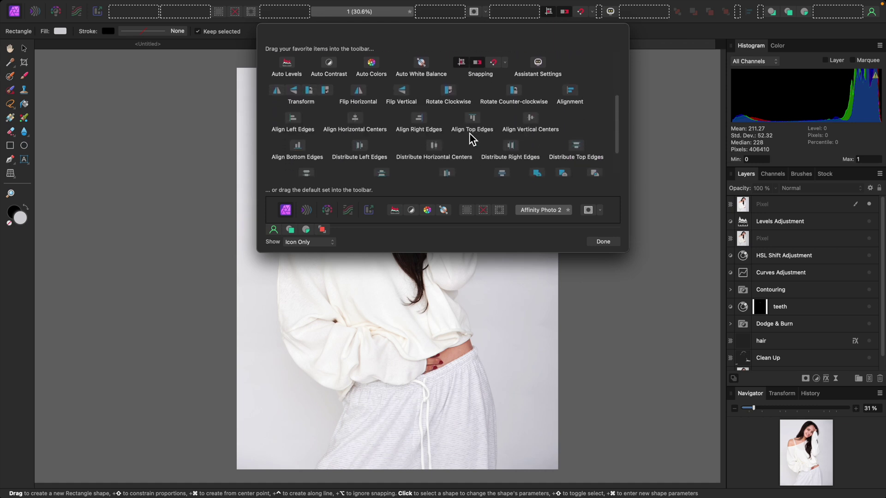
scroll(461, 138, "up", 5)
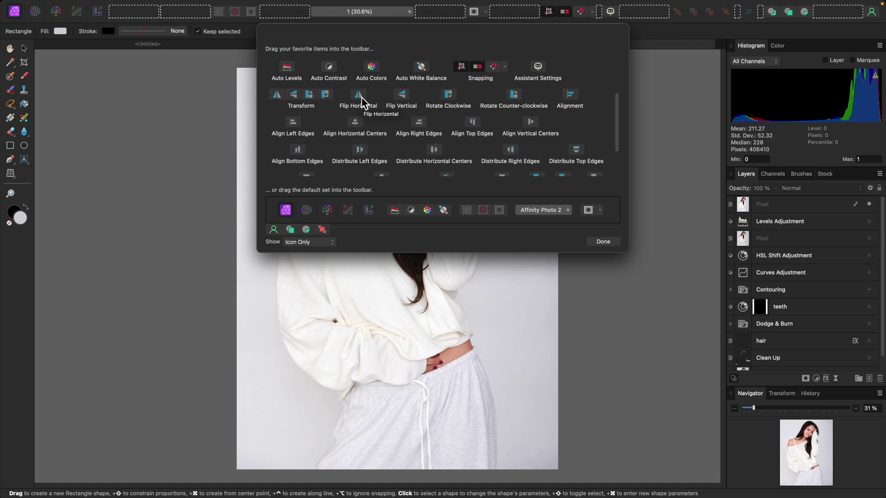
left_click_drag(367, 107, 509, 20)
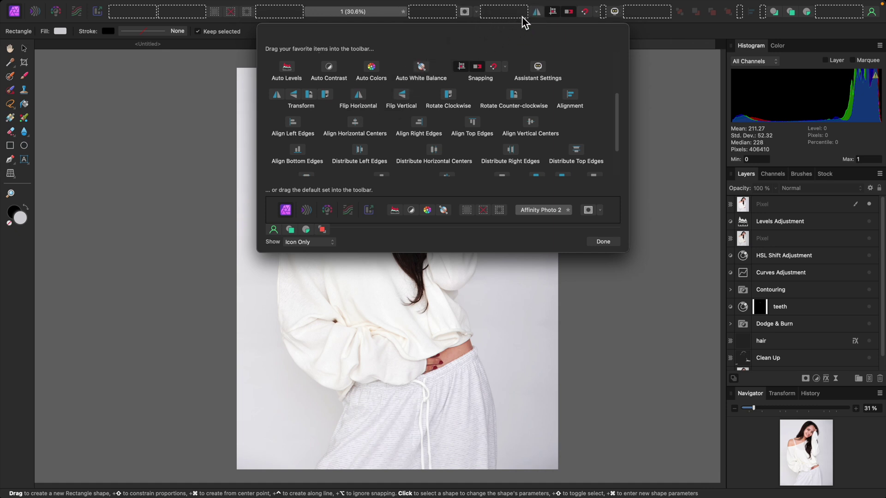
left_click_drag(412, 100, 542, 18)
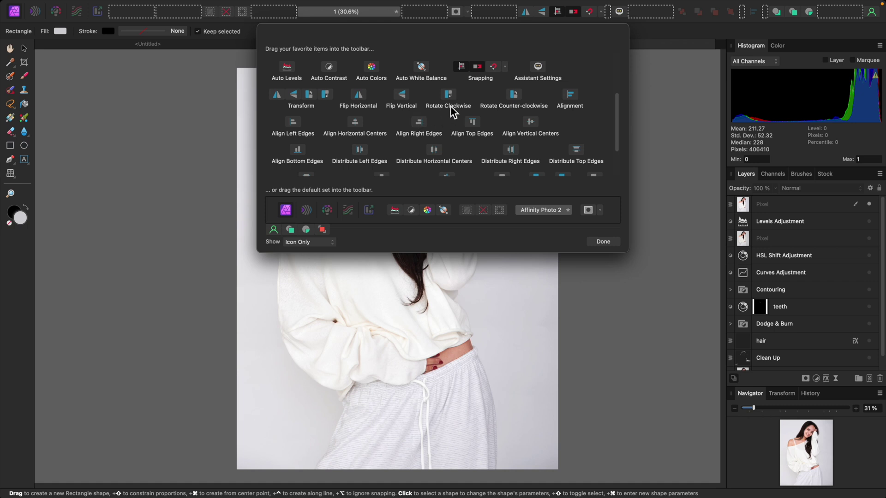
scroll(462, 144, "up", 3)
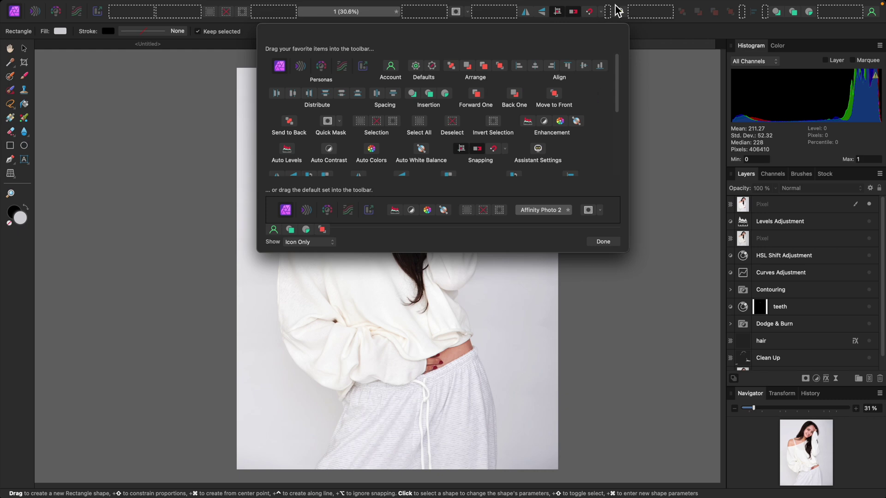
scroll(502, 180, "down", 1)
scroll(502, 181, "down", 10)
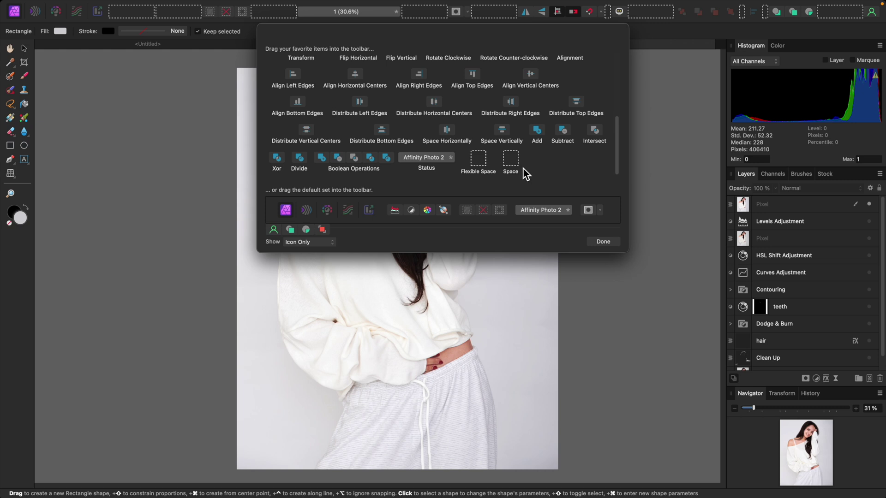
left_click(602, 240)
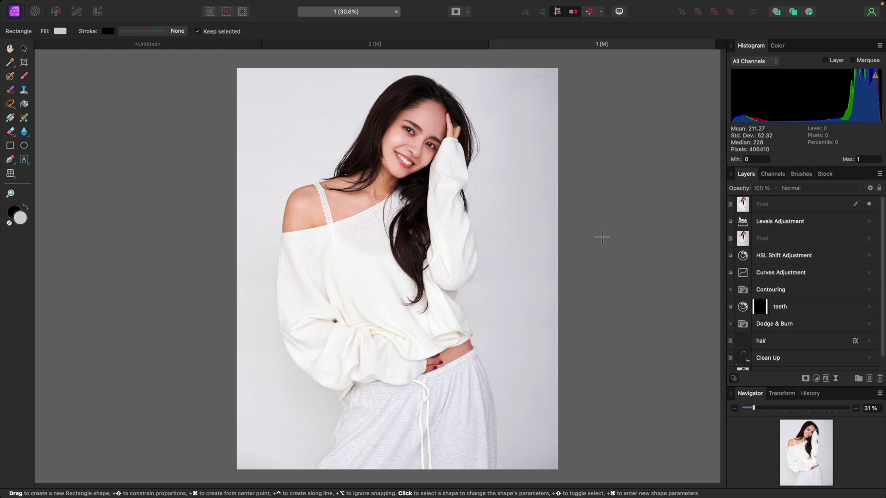
- Show the Left Studio as an additional panel column between the tools panel and the canvas
key("super+plus")
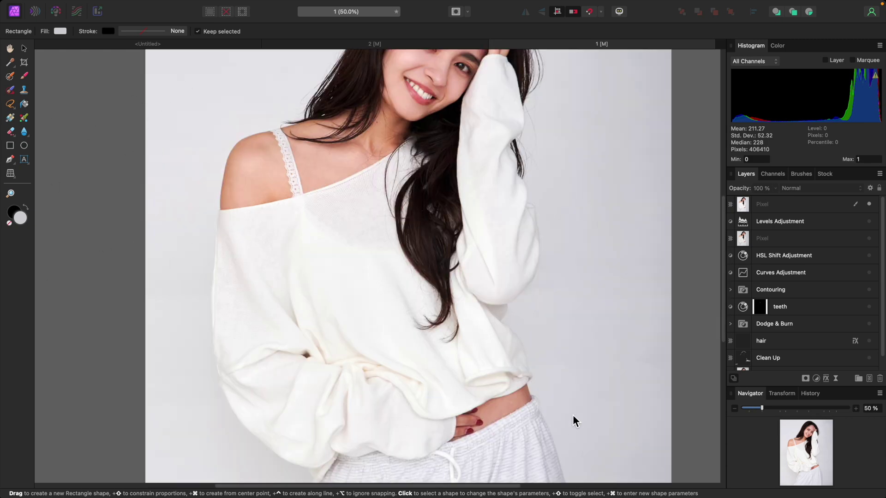
mouse_move(337, 4)
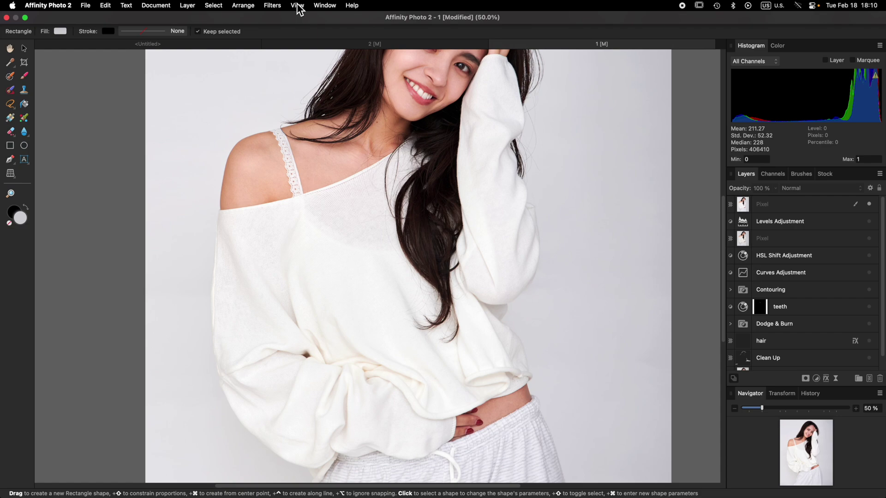
left_click(325, 5)
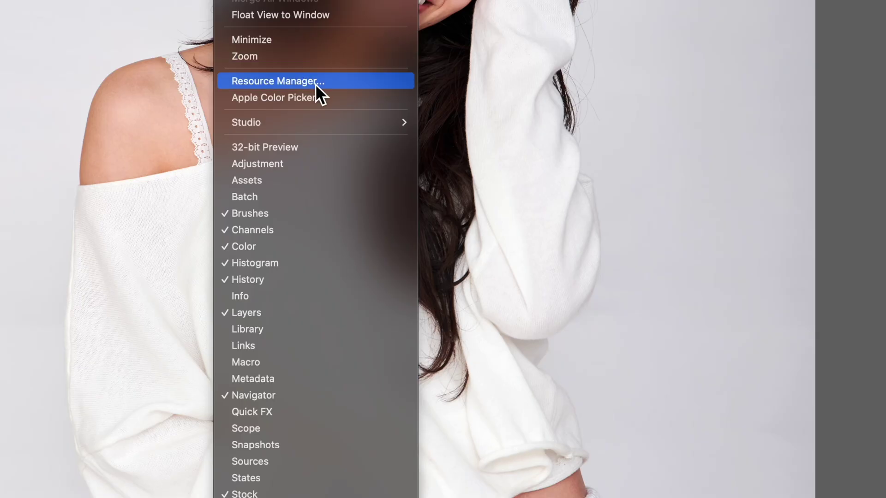
mouse_move(320, 126)
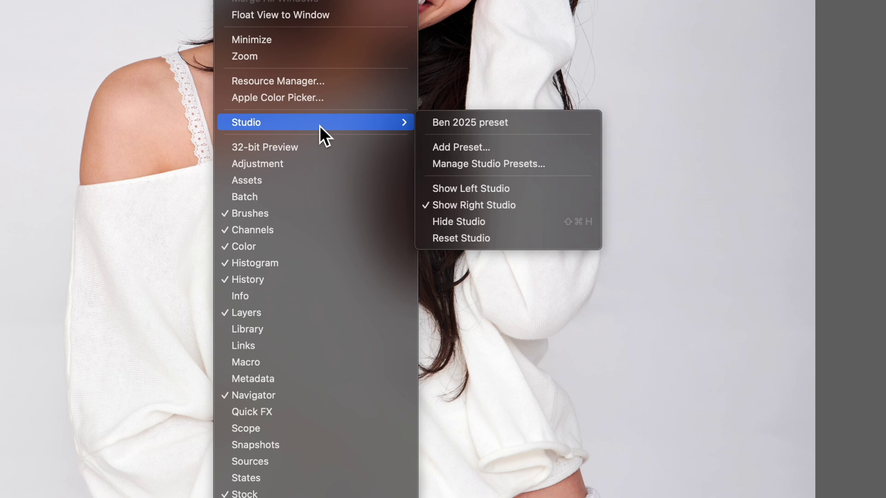
left_click(519, 192)
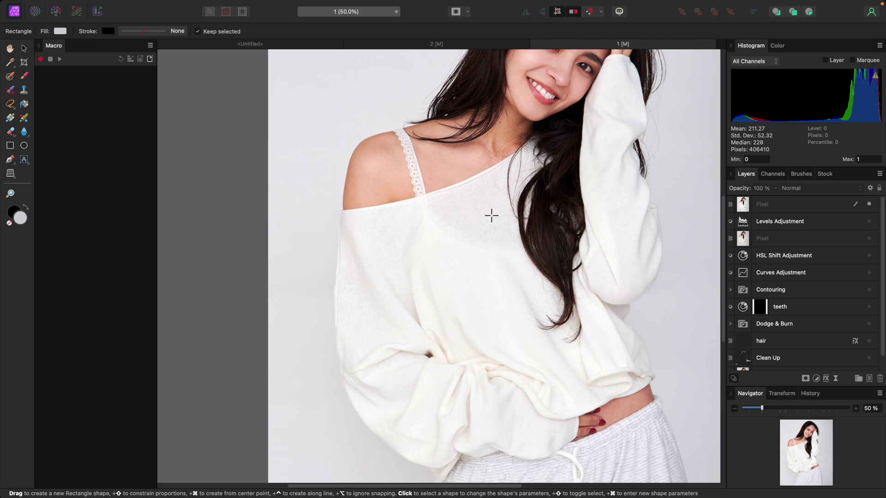
key("super+0")
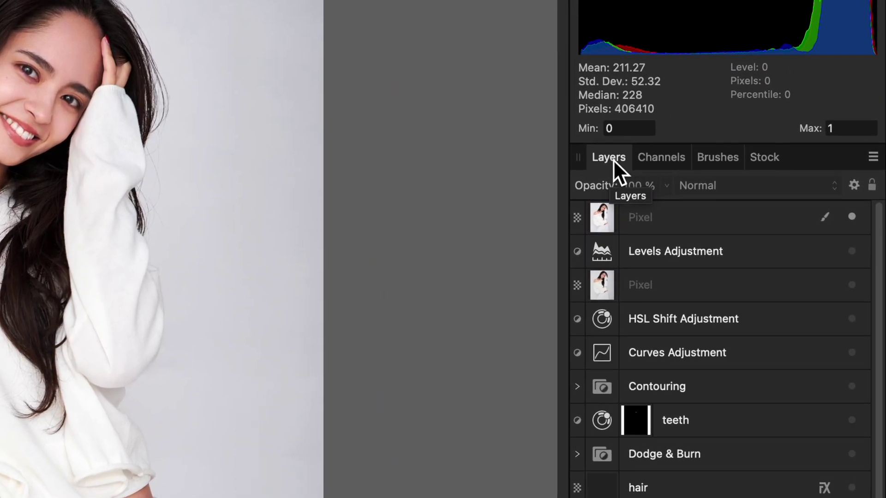
- Detach the Channels panel from the Layers group and dock it above the Macro panel in the Left Studio
mouse_move(604, 159)
left_mouse_down()
mouse_move(810, 160)
mouse_move(603, 157)
left_mouse_up()
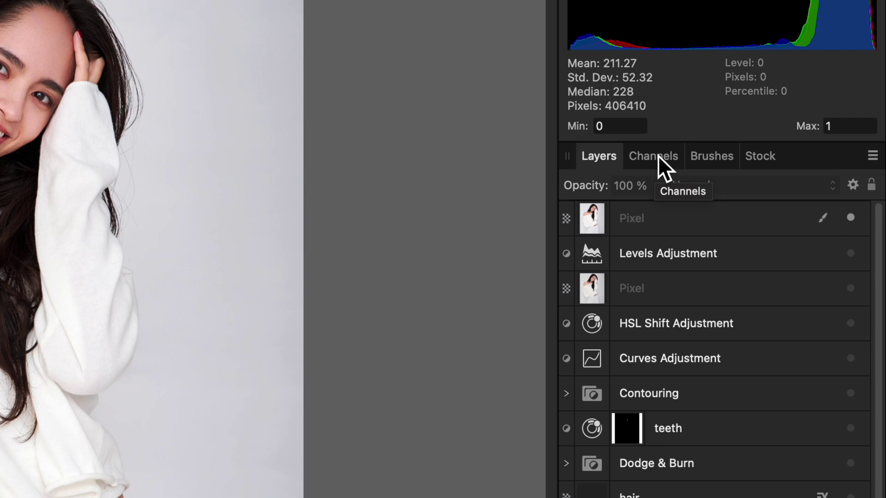
left_click_drag(658, 156, 251, 101)
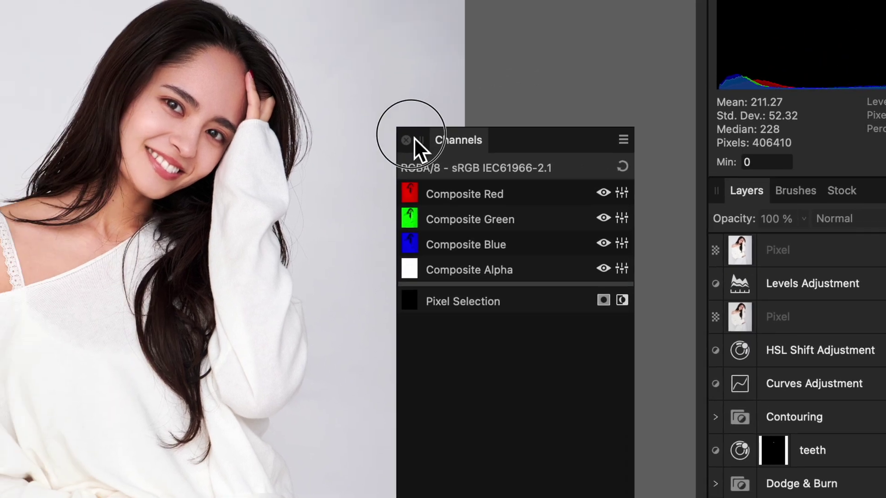
left_click_drag(415, 138, 115, 113)
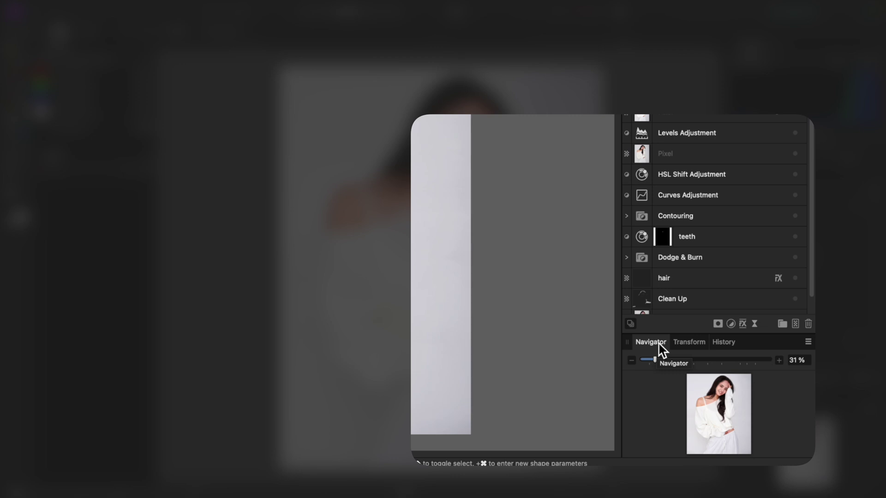
- Detach the Navigator and Transform panels from the History group and close them both
left_click_drag(658, 344, 529, 213)
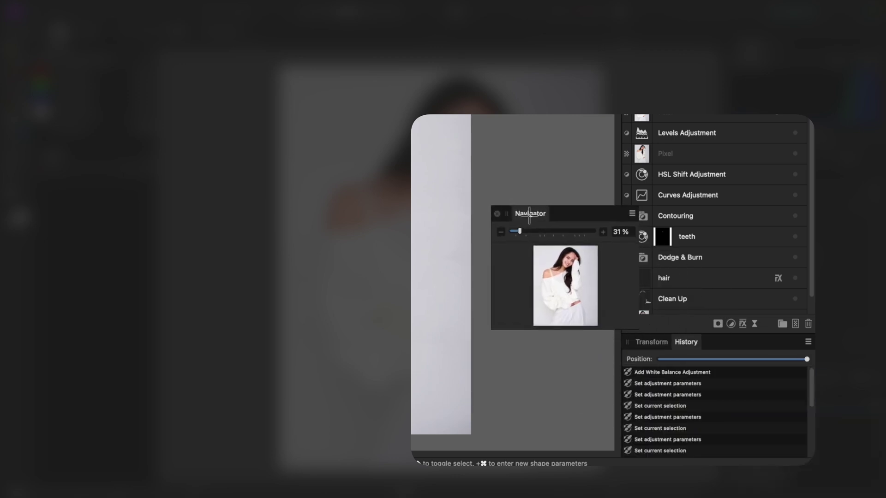
left_click(497, 213)
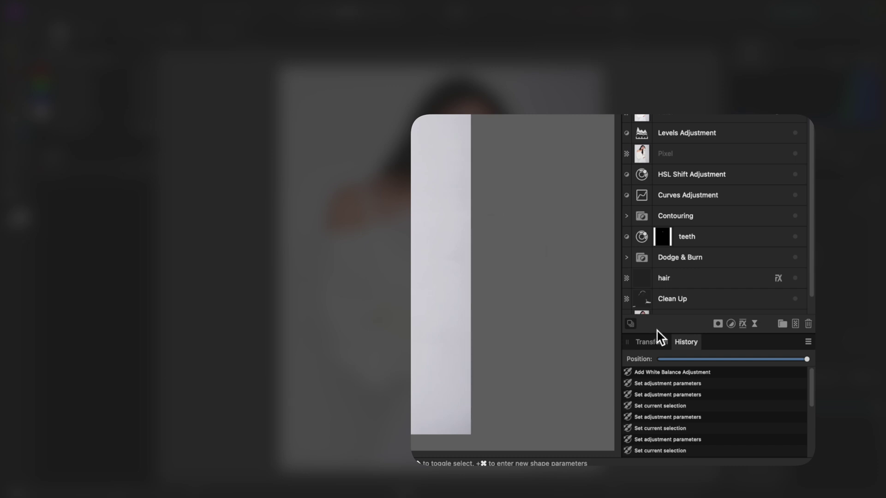
left_click(660, 344)
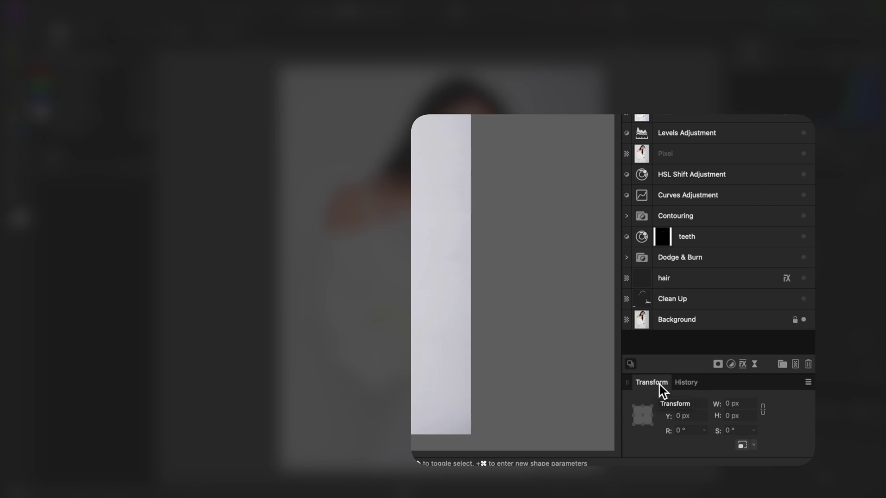
left_click_drag(659, 384, 505, 247)
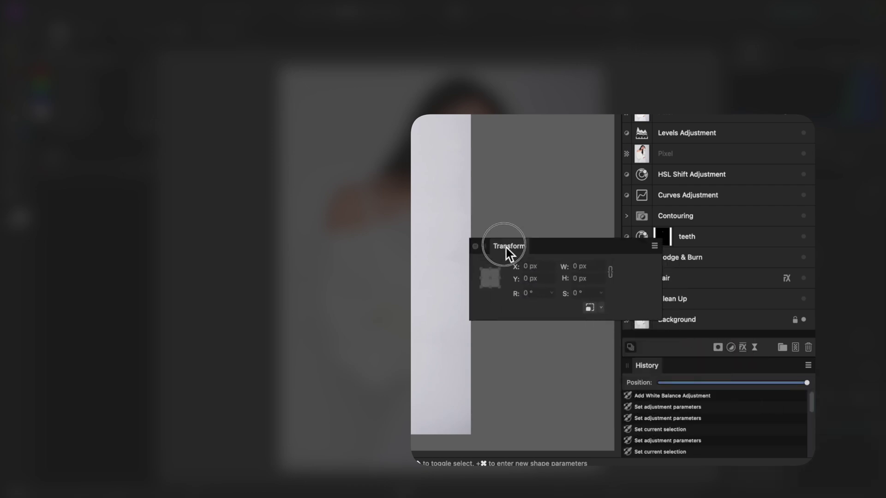
left_click(476, 246)
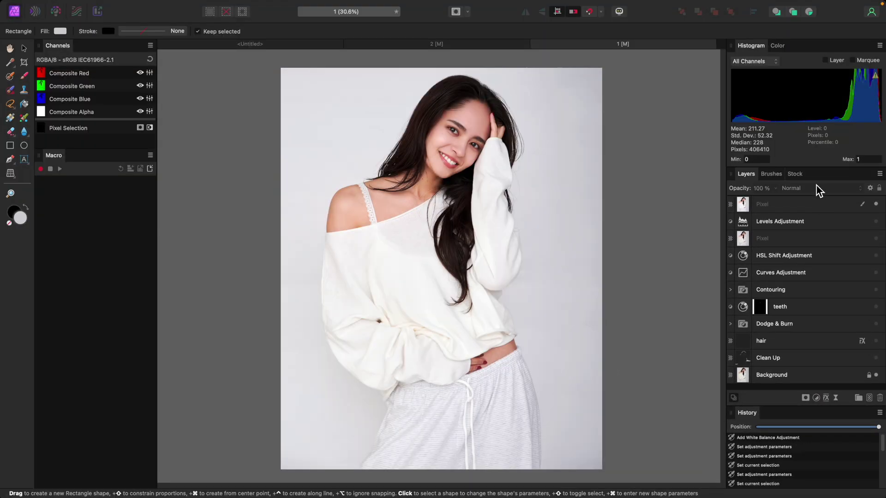
- Move the Stock panel from the Layers group into the Macro group in the Left Studio, keeping Macro in front
left_click(794, 173)
left_click_drag(798, 175, 93, 159)
left_click(92, 159)
left_click(57, 156)
left_click(76, 156)
left_click(56, 156)
- Turn on the Scope panel and dock it beside Channels in the Left Studio
mouse_move(316, 4)
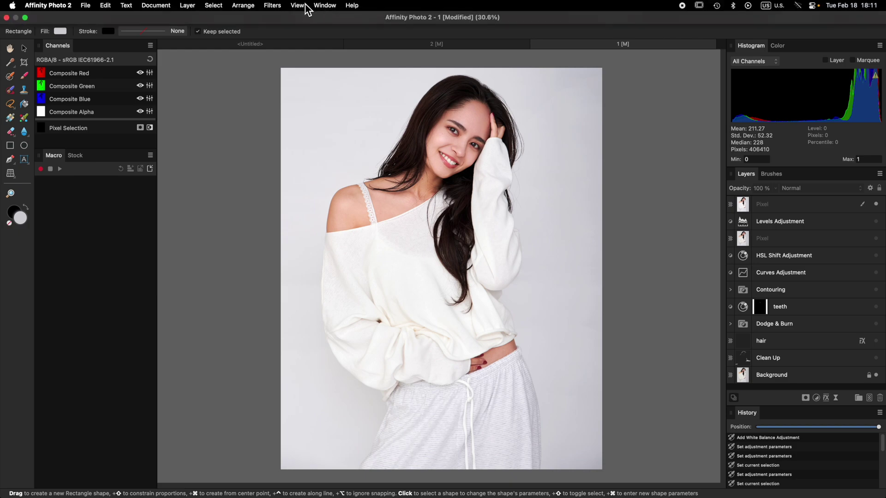
left_click(324, 6)
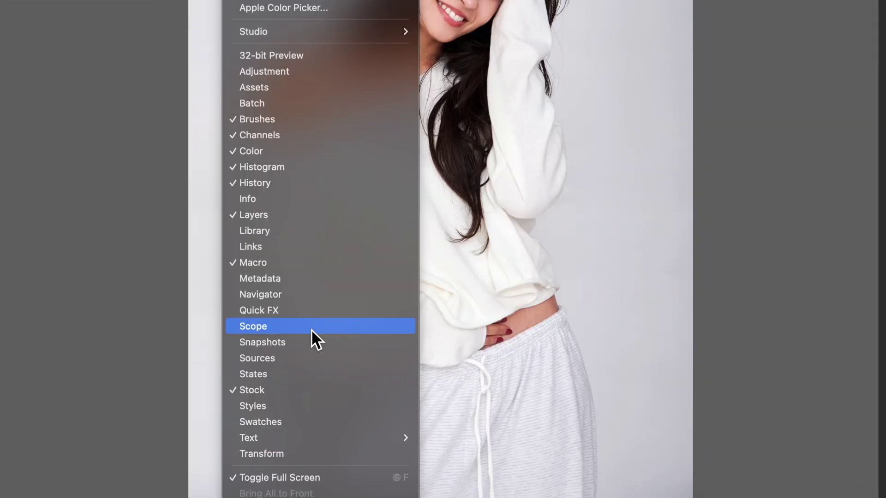
left_click(310, 328)
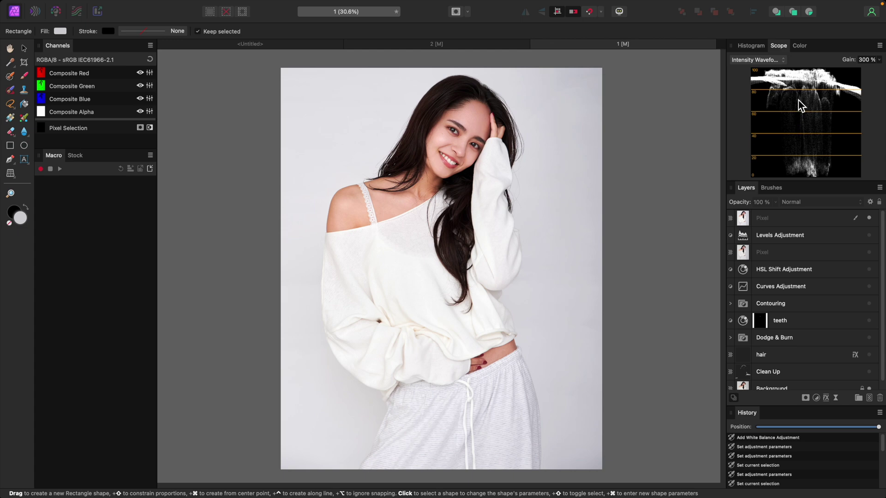
left_click_drag(778, 45, 105, 45)
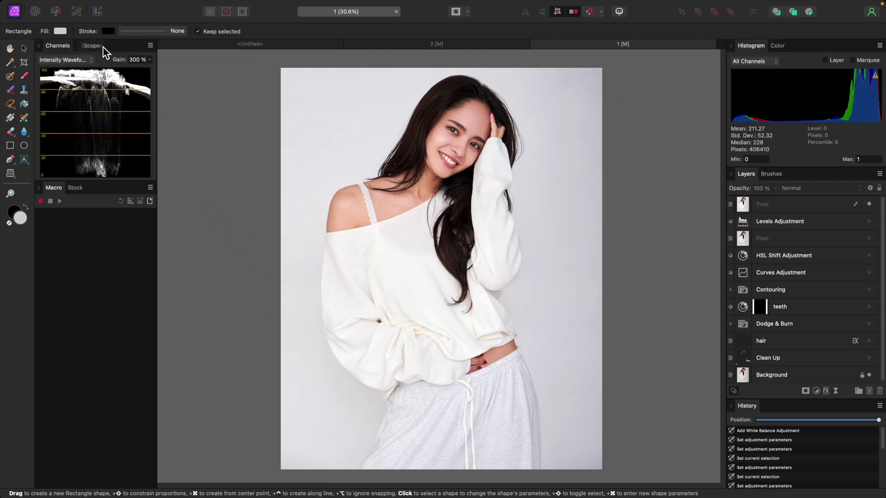
- Float the Scope panel over the photo and widen it
left_click_drag(89, 52, 231, 73)
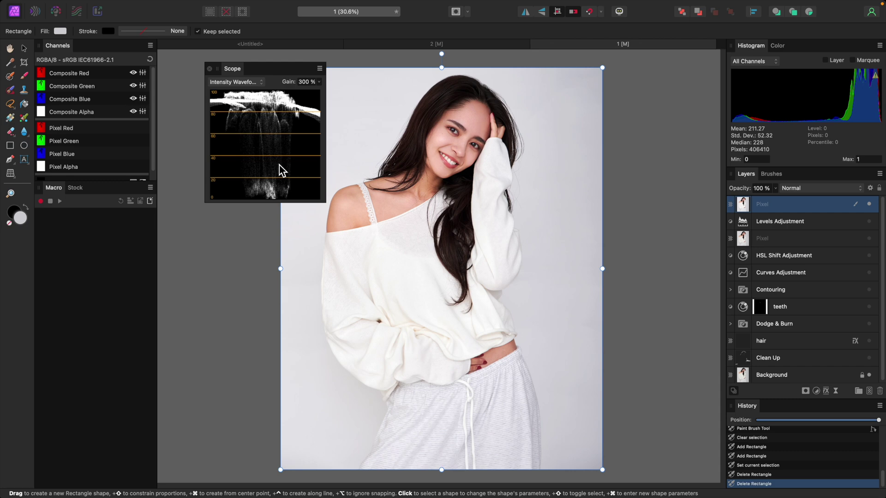
key("super+equal")
scroll(492, 214, "up", 2)
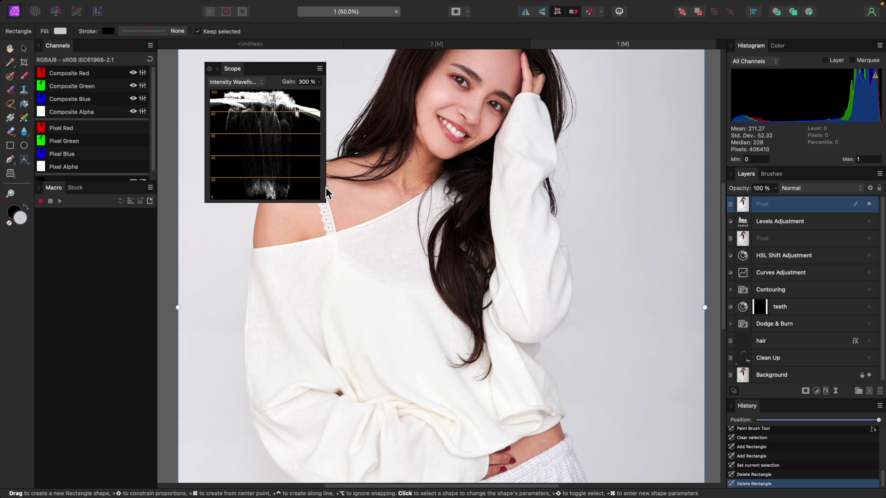
left_click_drag(327, 190, 363, 209)
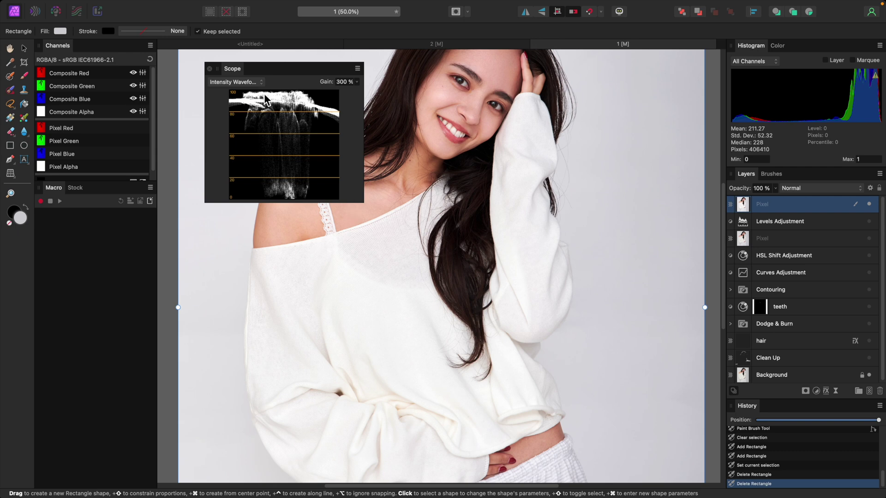
- Dock the widened Scope panel back beside Channels in the Left Studio
left_click_drag(233, 67, 108, 47)
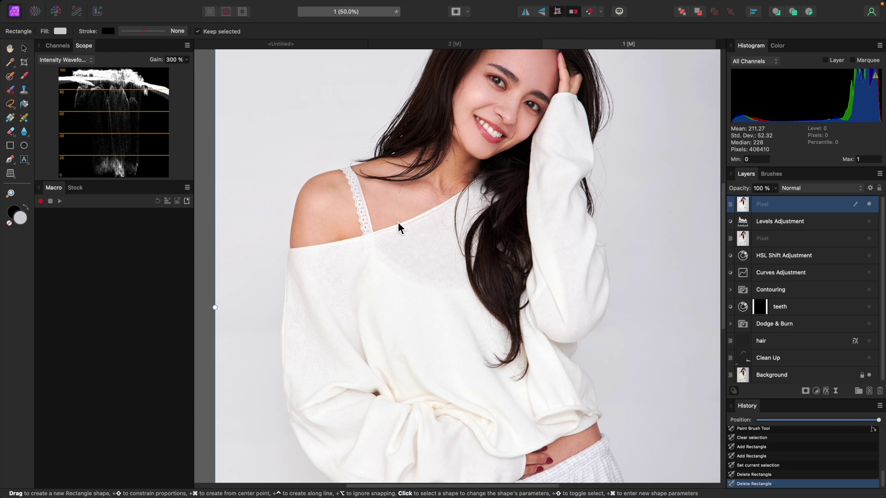
mouse_move(297, 4)
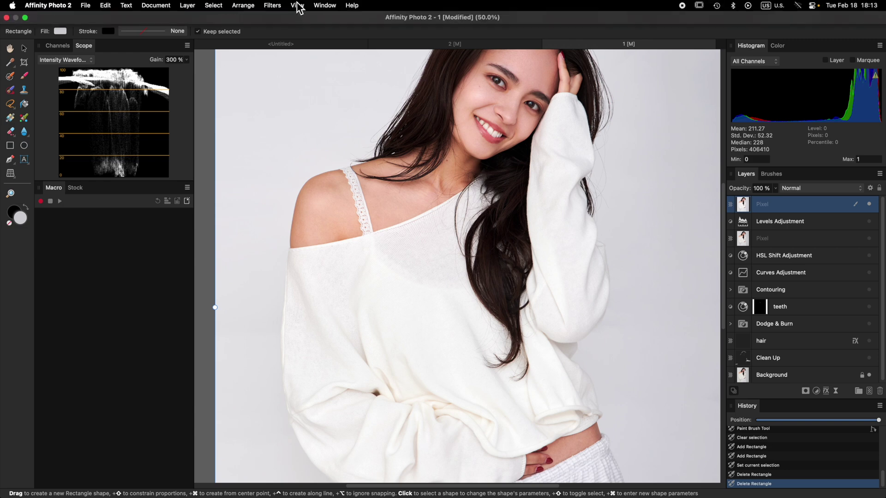
- Apply the saved 2025 studio preset to switch the whole panel layout
left_click(323, 6)
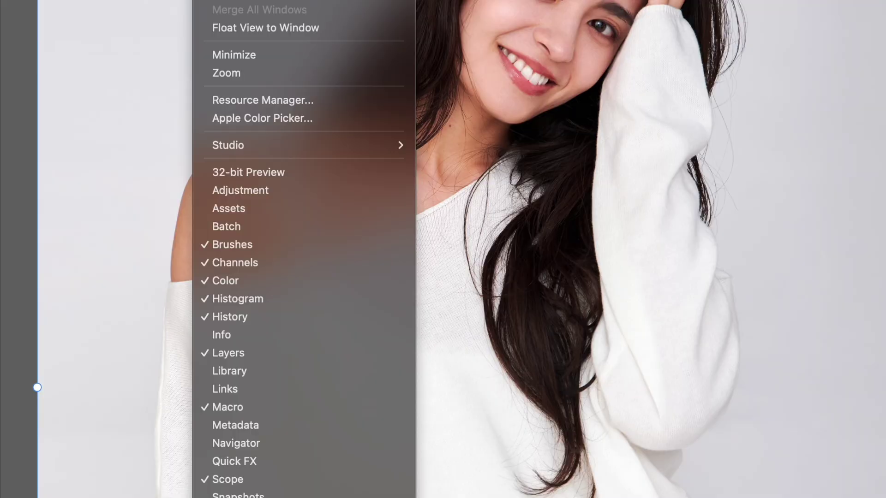
mouse_move(314, 152)
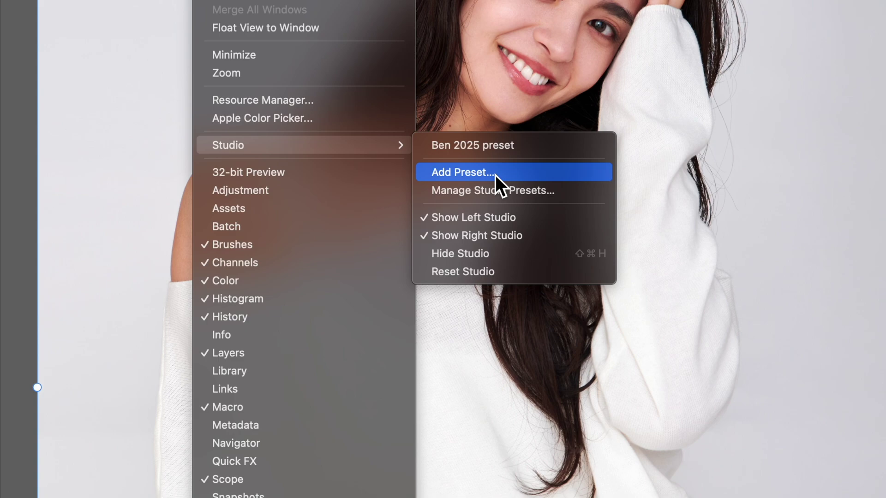
left_click(494, 146)
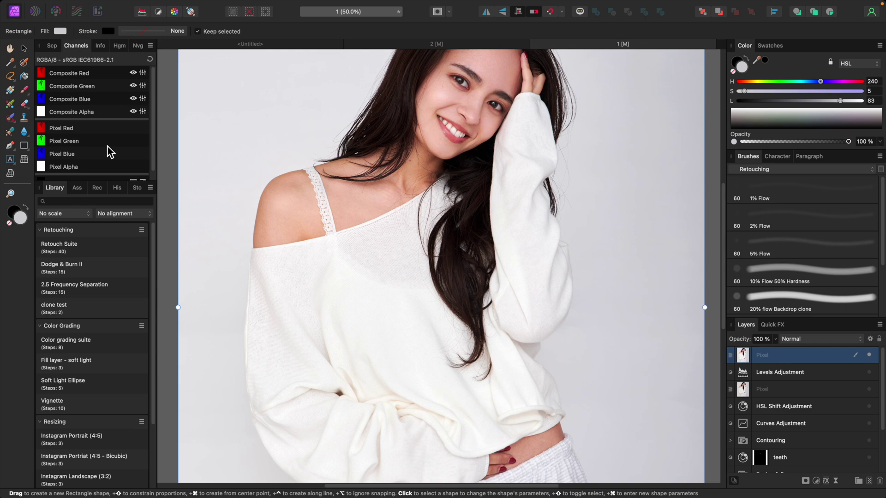
- Look through the Scope, Channels and Info panels in the Left Studio's upper group, leaving Info in front
left_click(52, 45)
left_click(77, 48)
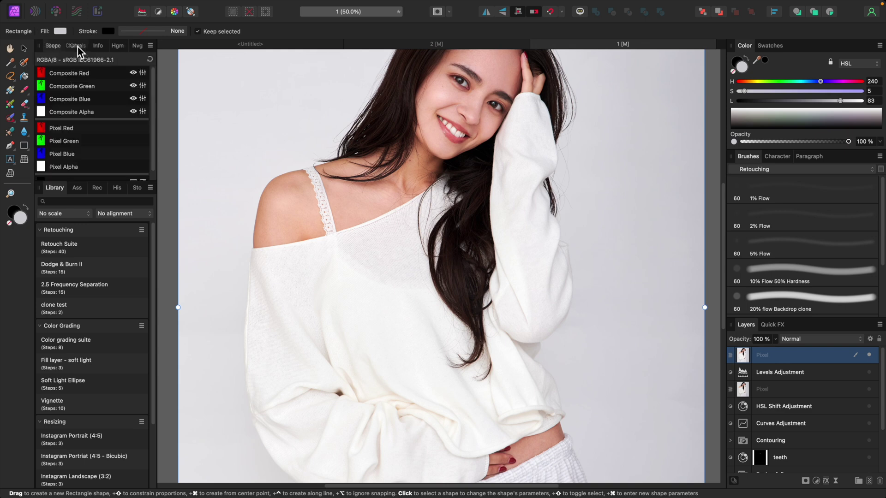
left_click(95, 46)
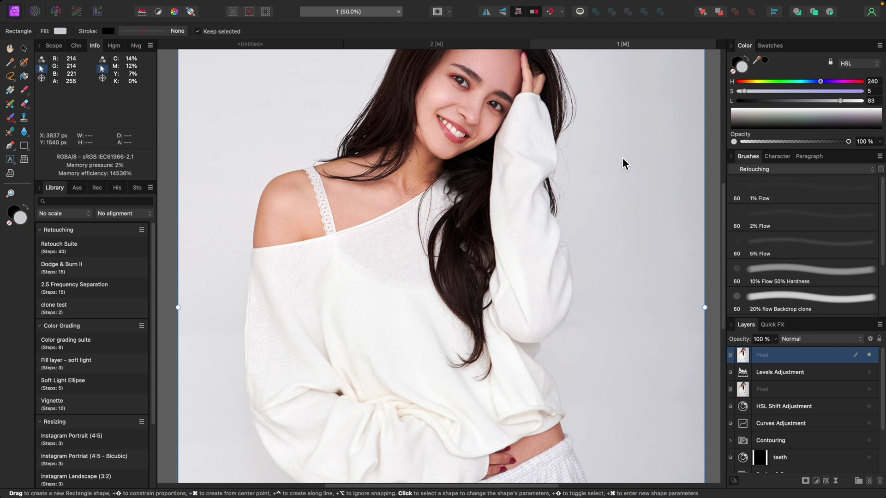
key("super+0")
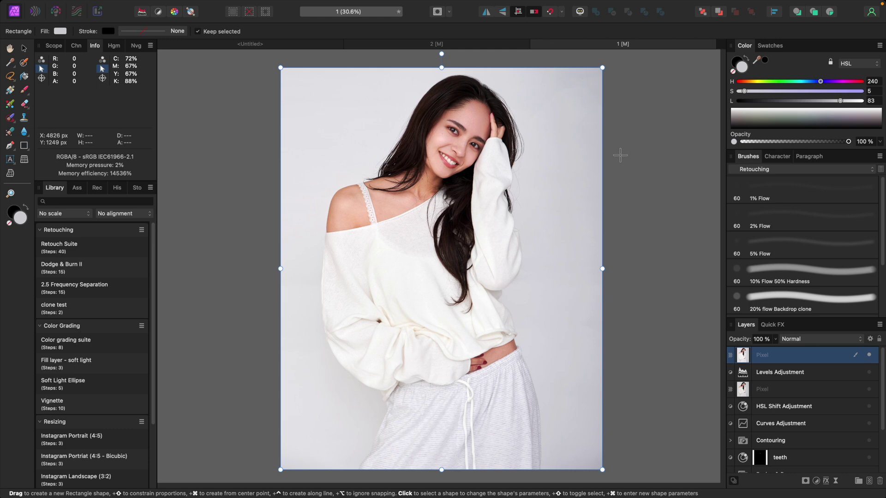